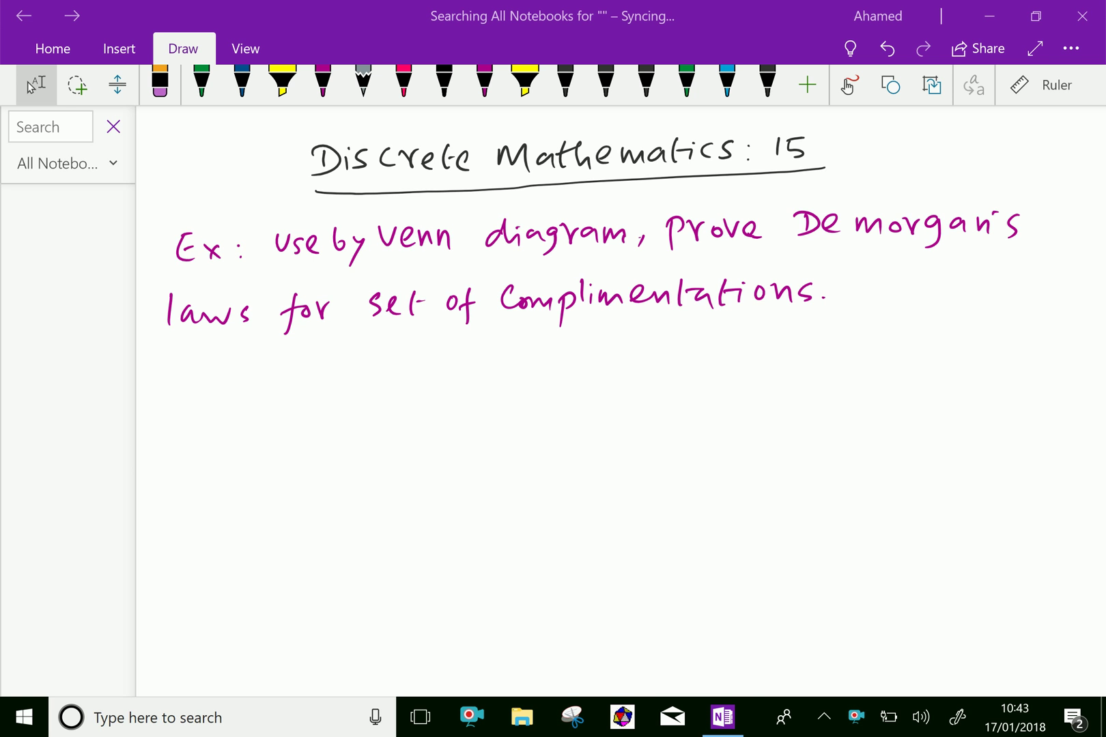
Draw a green check mark above 'Ex' at the start of the exercise statement.
click(201, 85)
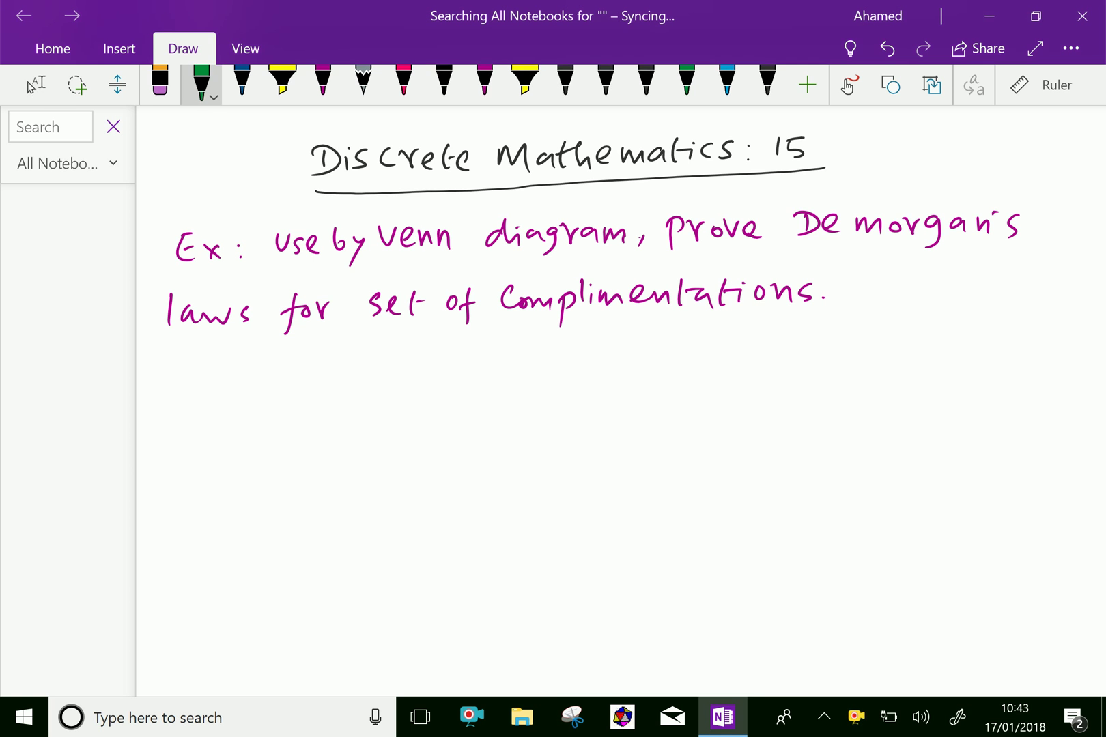
drag(206, 220, 240, 200)
scroll(553, 345, down, 2)
click(35, 83)
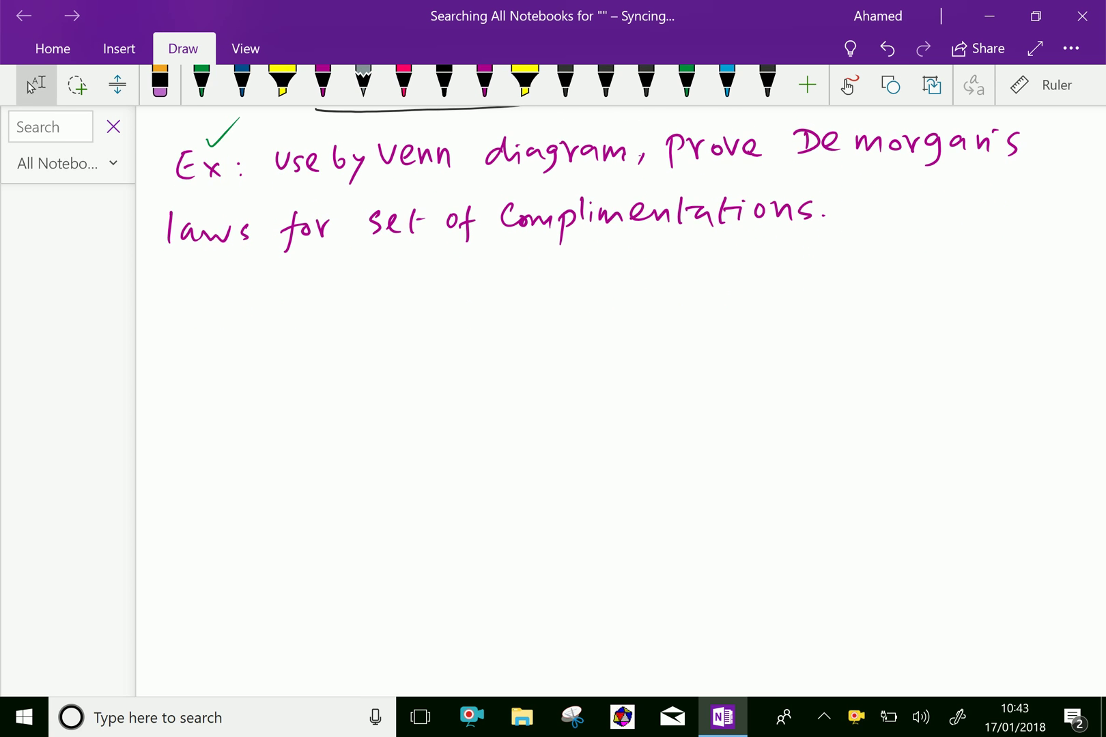
Handwrite '(i) (A∪B)' = A'∩B'' in green ink below the exercise statement.
click(201, 84)
mouse_move(190, 289)
mouse_down()
mouse_move(189, 308)
mouse_move(204, 321)
mouse_move(177, 325)
mouse_move(235, 286)
mouse_move(244, 309)
mouse_up()
mouse_move(258, 288)
mouse_down()
mouse_move(254, 310)
mouse_move(274, 289)
mouse_move(299, 316)
mouse_up()
drag(227, 278, 221, 318)
mouse_move(314, 266)
mouse_down()
mouse_move(312, 282)
mouse_move(332, 288)
mouse_up()
drag(326, 300, 381, 307)
mouse_move(370, 295)
mouse_down()
mouse_move(424, 306)
mouse_move(435, 288)
mouse_up()
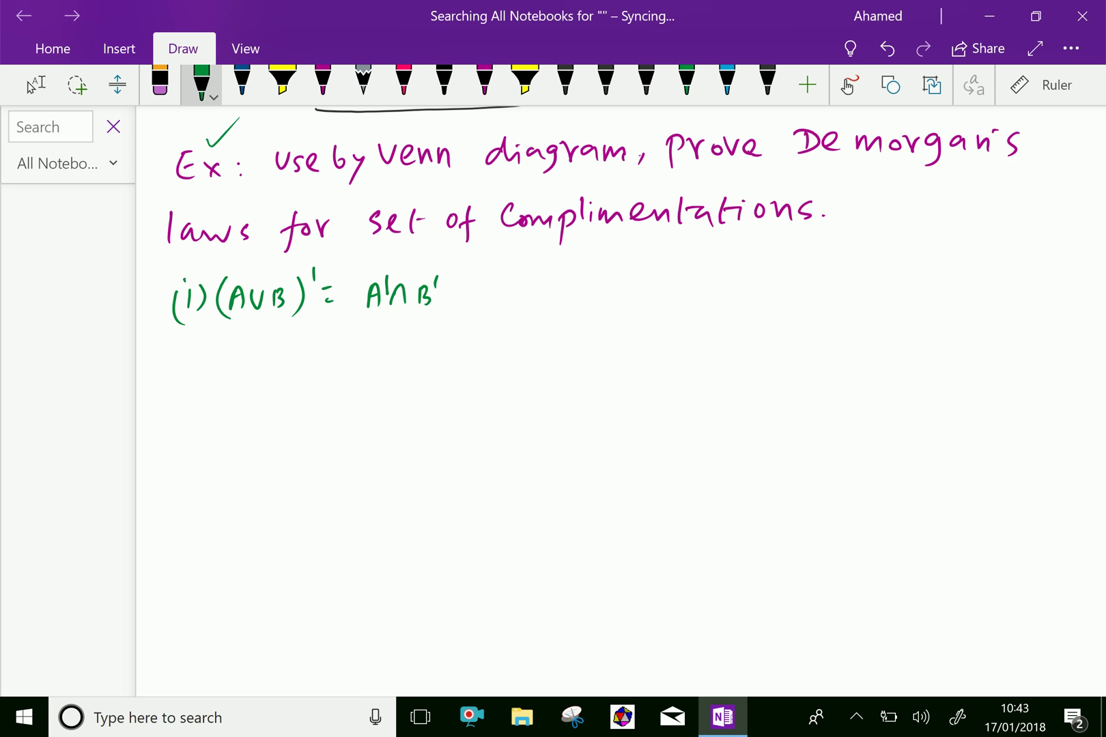
scroll(553, 389, down, 1)
click(36, 85)
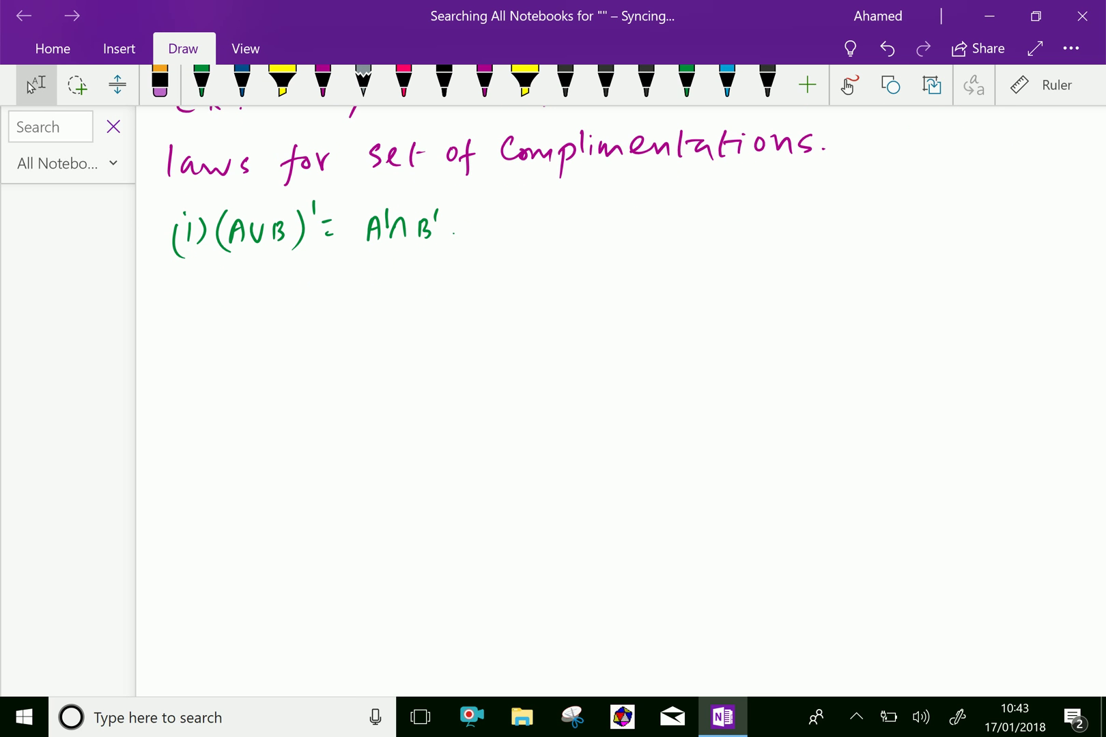
scroll(553, 388, down, 1)
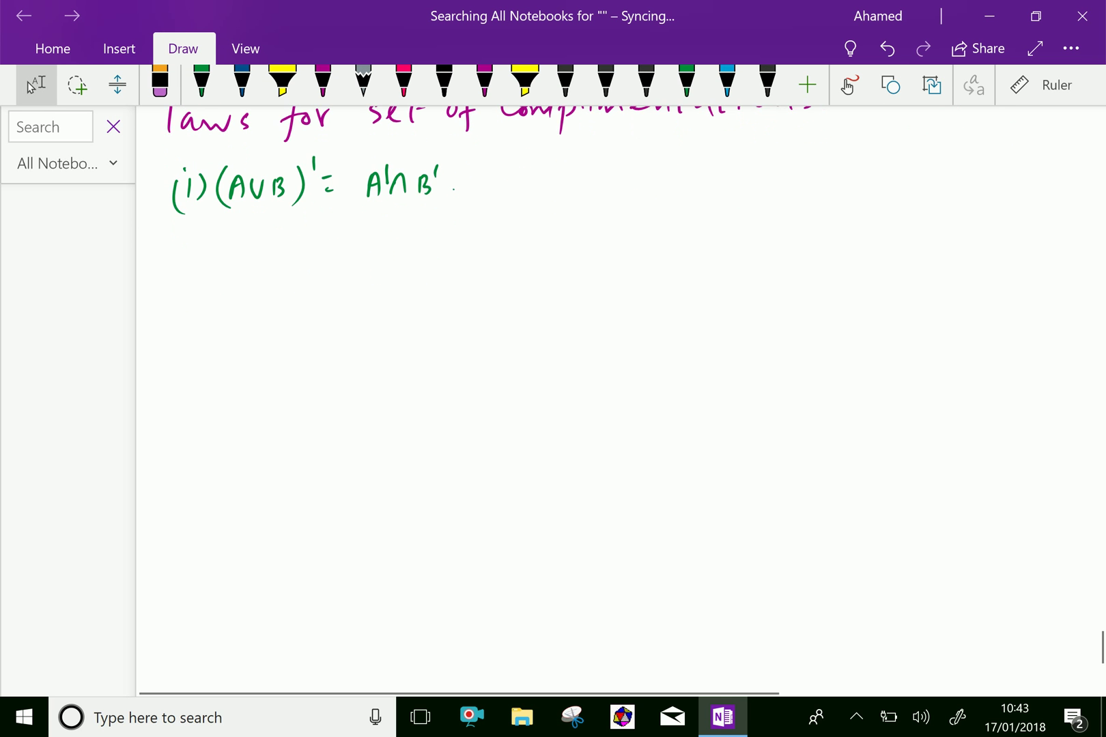
click(201, 84)
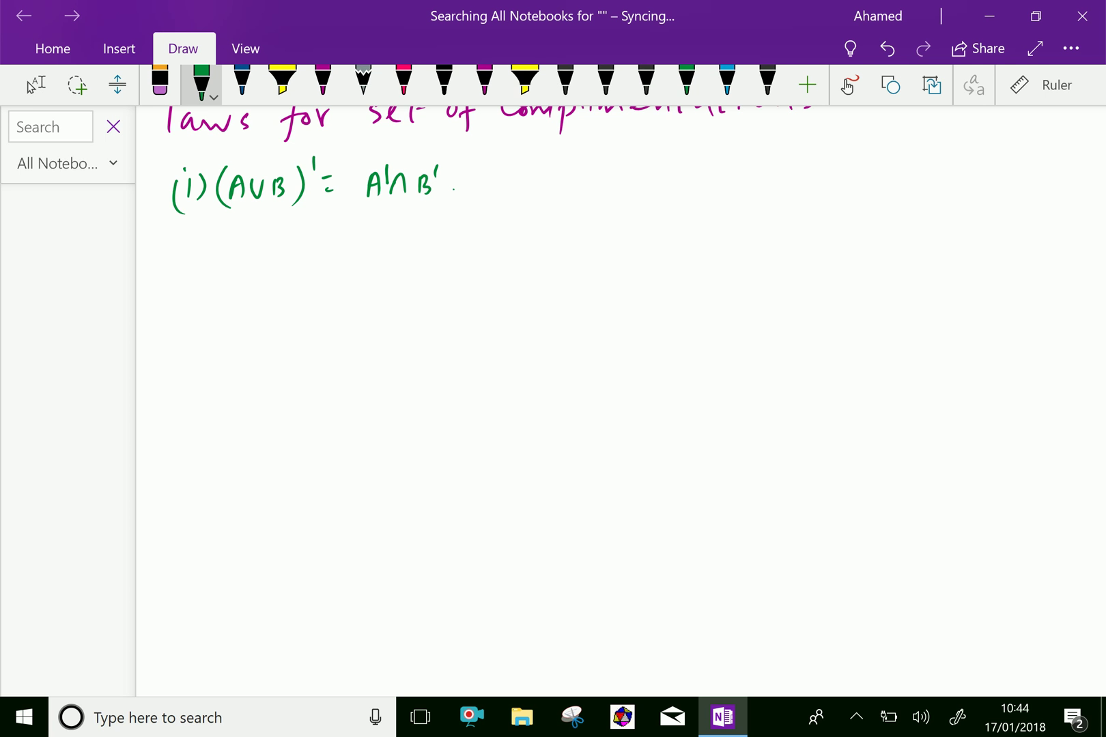
Write the (A∪B) caption, then draw green circle A and overlapping blue circle B.
drag(211, 442, 228, 442)
mouse_move(214, 432)
mouse_down()
mouse_move(250, 423)
mouse_move(279, 444)
mouse_move(203, 451)
mouse_up()
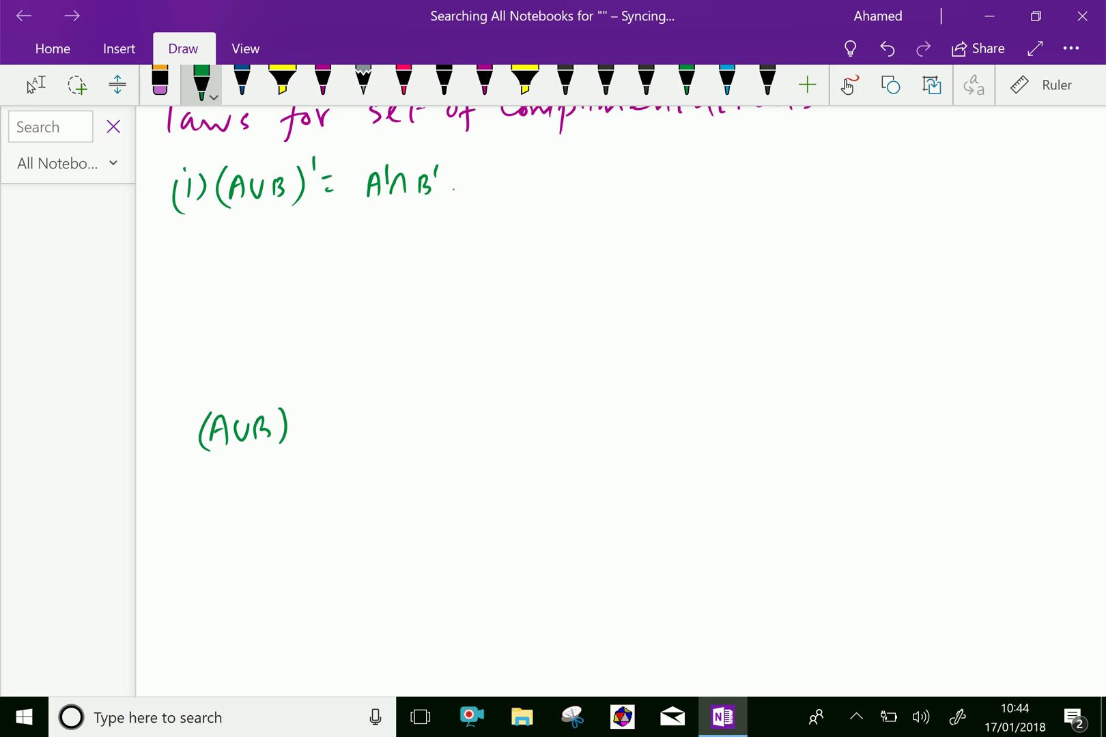
mouse_move(248, 275)
mouse_down()
mouse_move(202, 335)
mouse_move(279, 365)
mouse_move(311, 294)
mouse_move(221, 261)
mouse_move(228, 278)
mouse_up()
drag(216, 271, 225, 272)
click(242, 82)
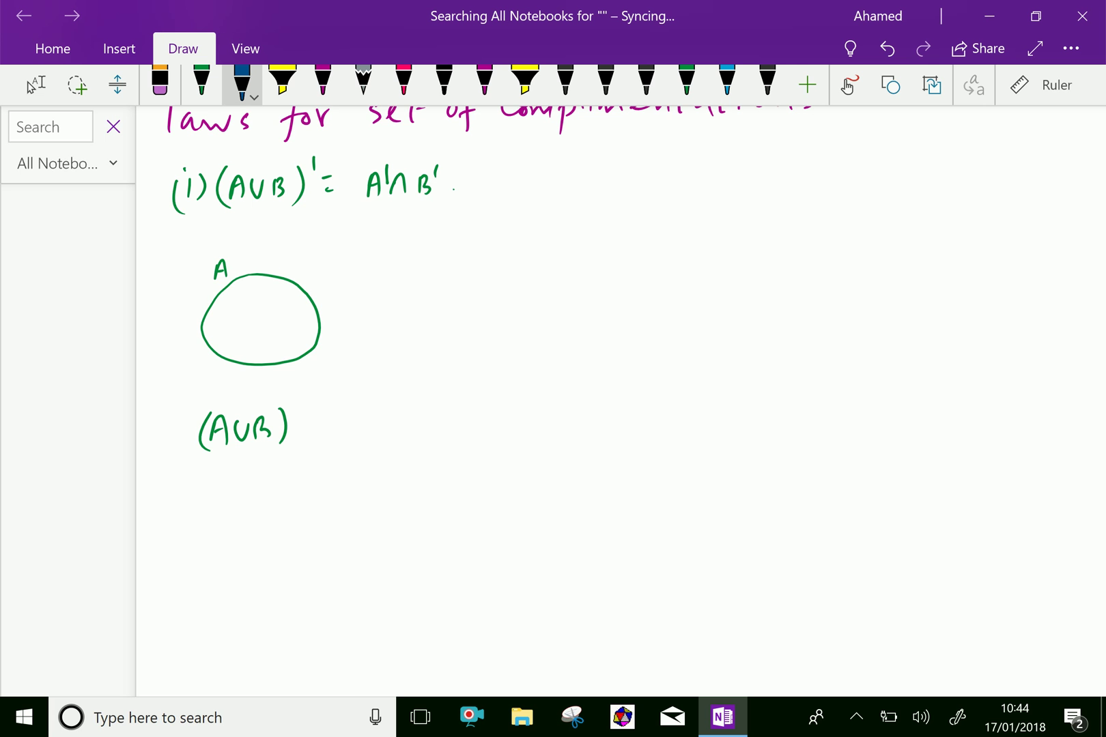
mouse_move(318, 275)
mouse_down()
mouse_move(292, 338)
mouse_move(377, 335)
mouse_move(325, 275)
mouse_move(356, 262)
mouse_move(355, 274)
mouse_up()
Enclose both circles in a magenta universal-set box labelled ε.
click(322, 82)
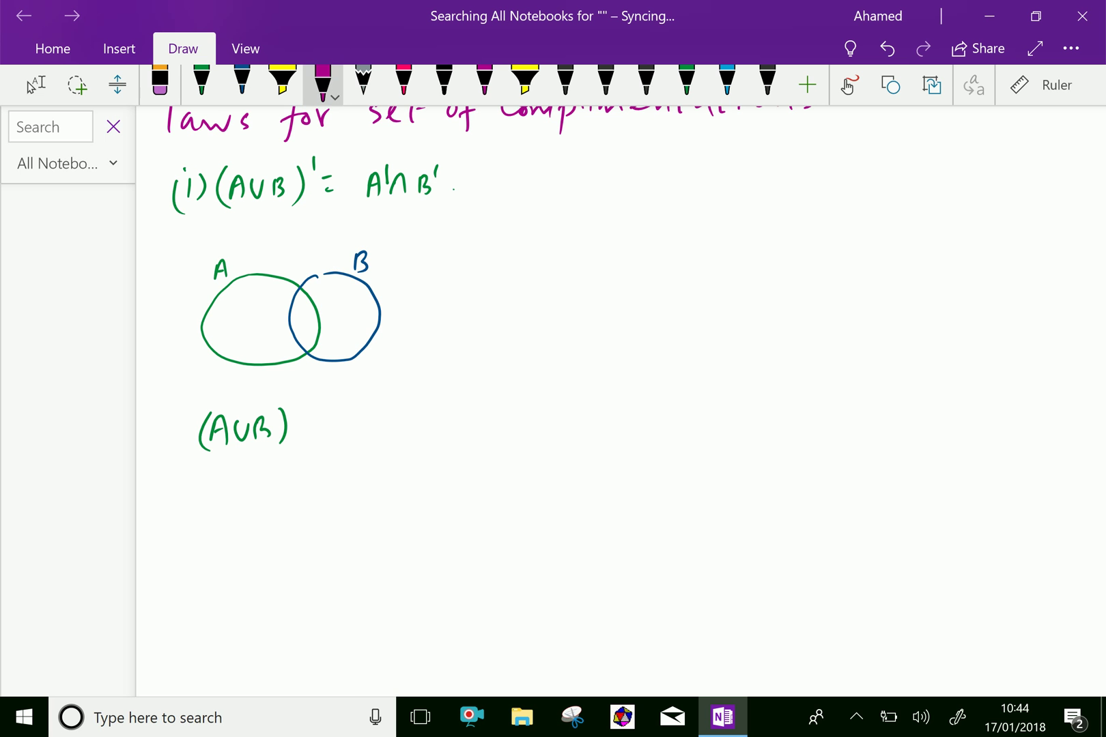
mouse_move(176, 264)
mouse_down()
mouse_move(177, 326)
mouse_move(296, 234)
mouse_move(427, 352)
mouse_up()
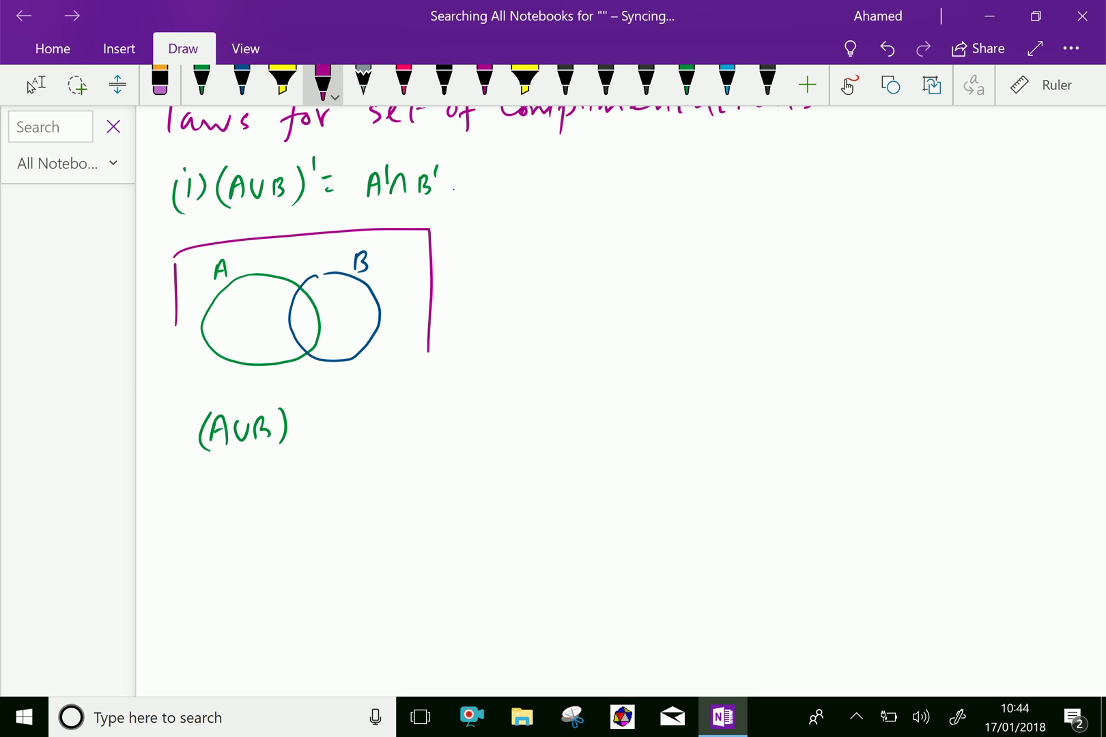
mouse_move(176, 325)
mouse_down()
mouse_move(176, 366)
mouse_move(404, 385)
mouse_move(426, 351)
mouse_up()
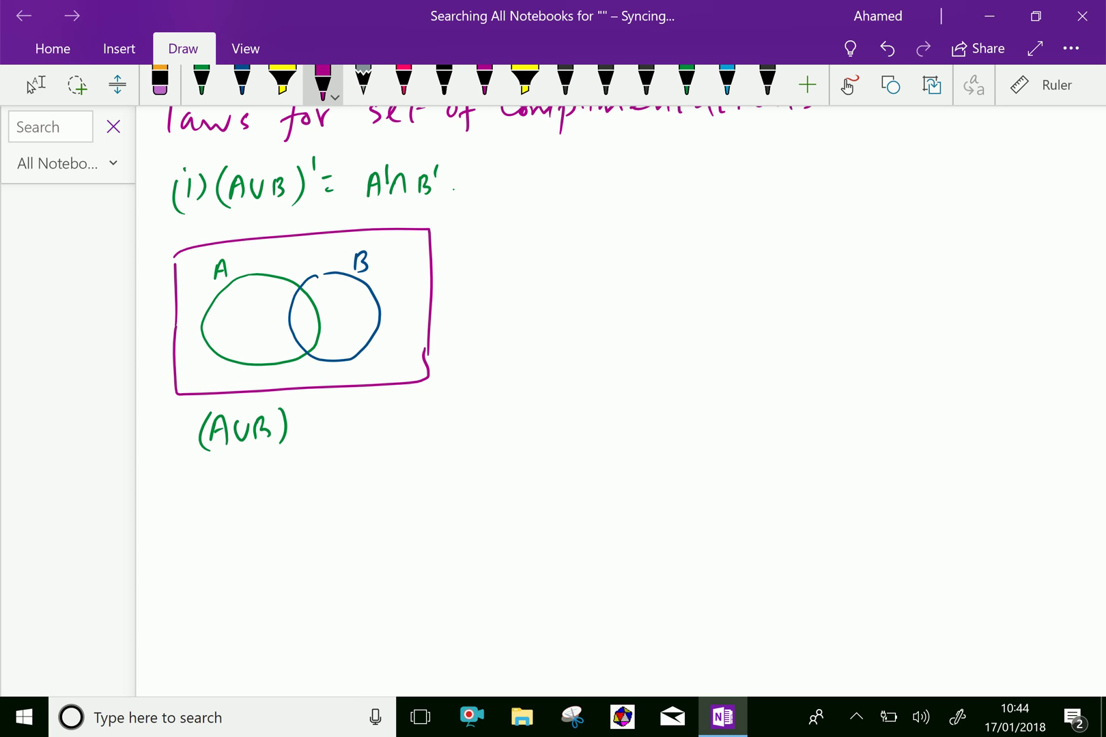
mouse_move(371, 209)
mouse_down()
mouse_move(372, 228)
mouse_move(391, 226)
mouse_up()
scroll(553, 398, left, 1)
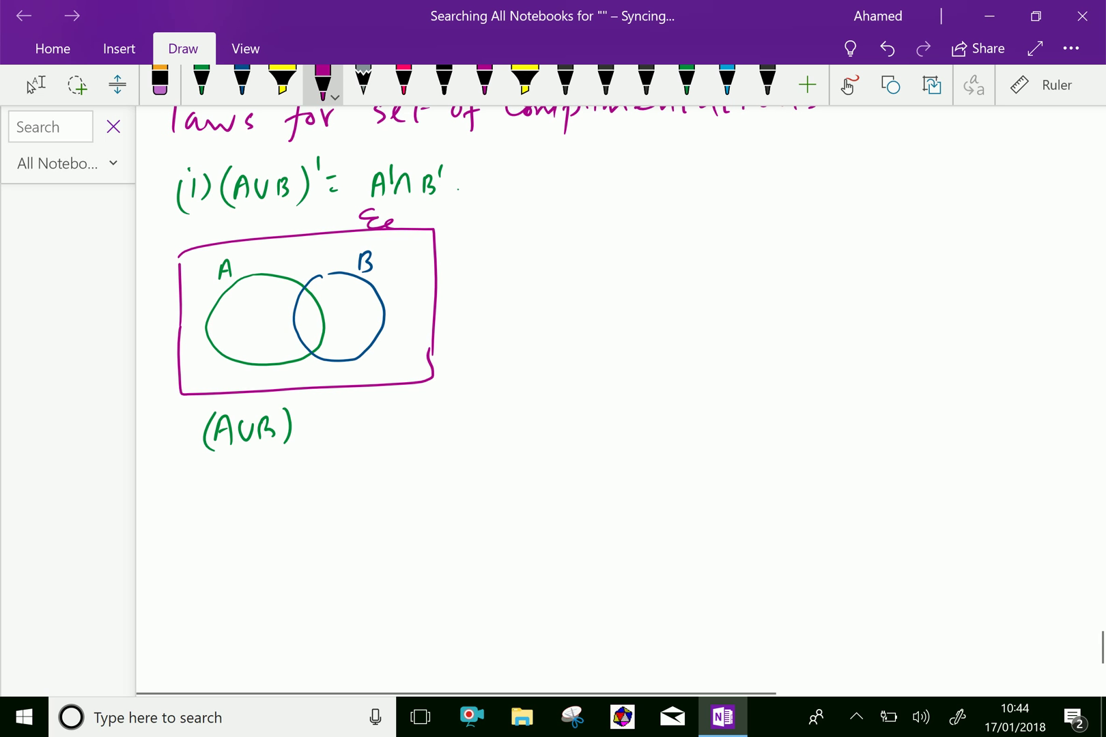
drag(263, 441, 275, 438)
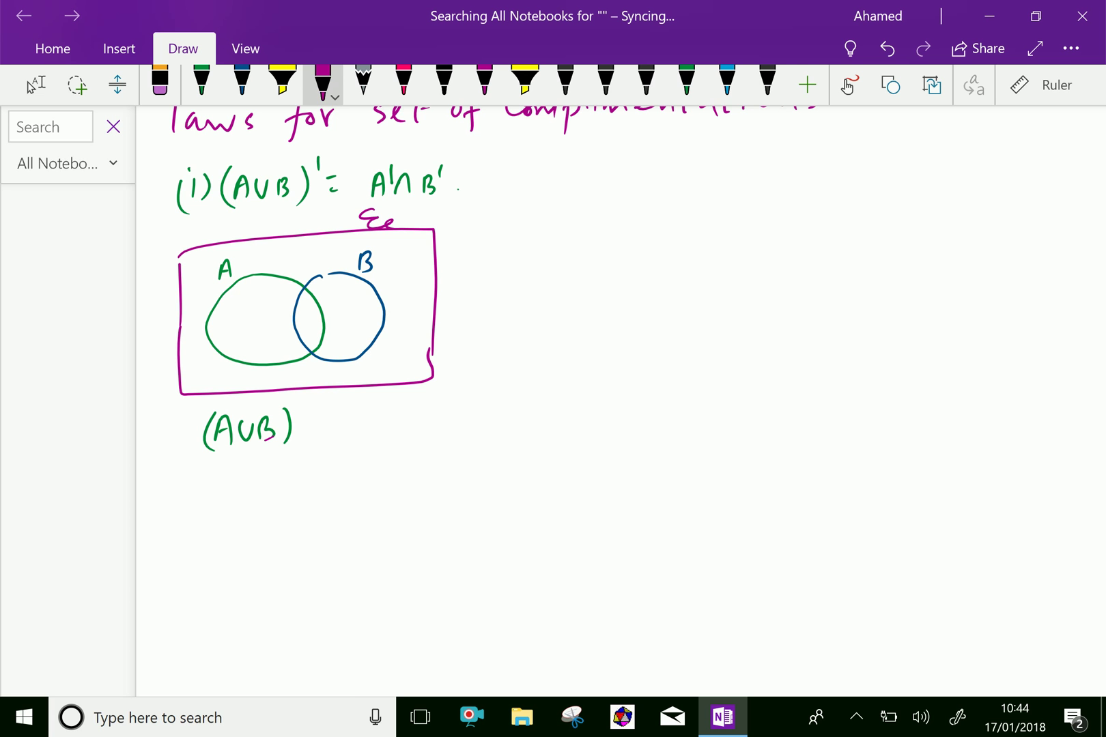
click(726, 83)
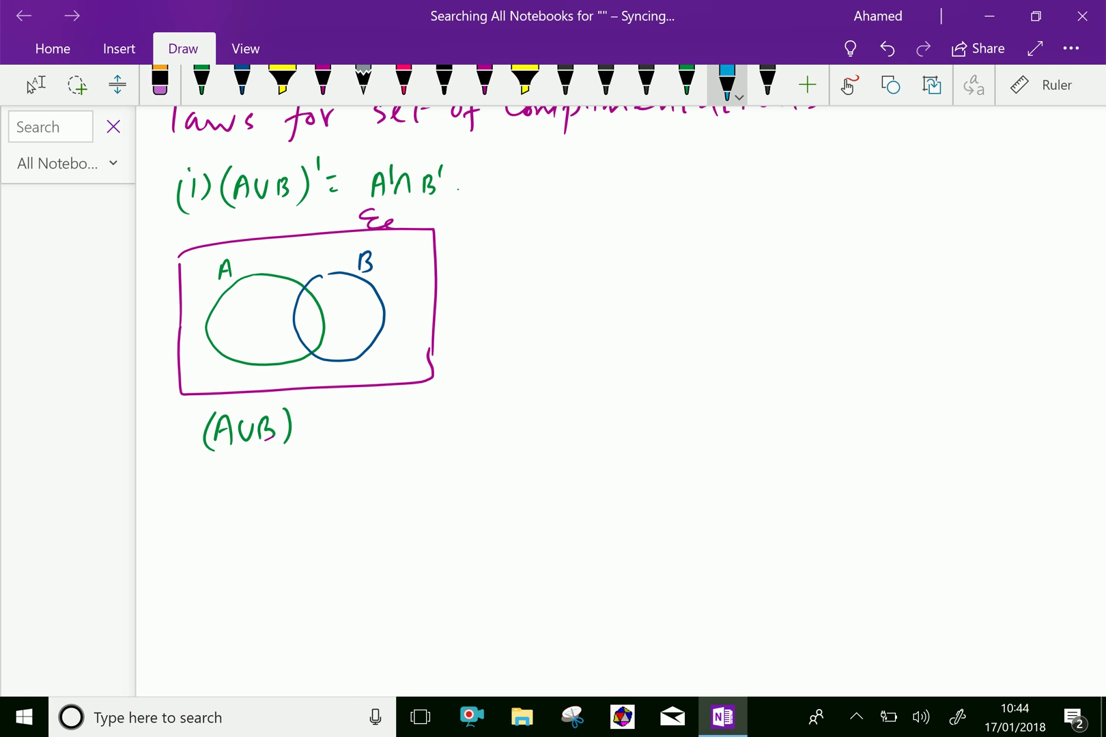
Hatch circles A and B of the first diagram with light blue diagonal lines.
mouse_move(219, 306)
mouse_down()
mouse_move(279, 274)
mouse_move(299, 279)
mouse_up()
drag(215, 340, 300, 277)
mouse_move(228, 358)
mouse_down()
mouse_move(365, 280)
mouse_move(351, 309)
mouse_up()
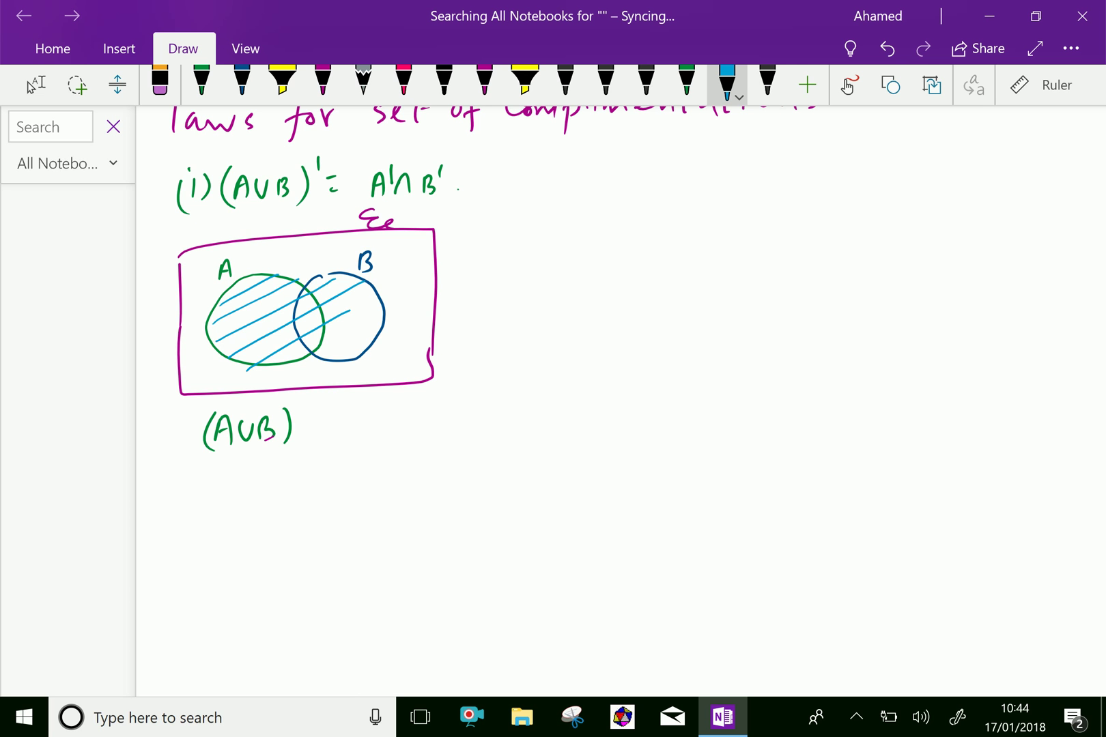
drag(297, 354, 380, 306)
mouse_move(330, 358)
mouse_down()
mouse_move(373, 333)
mouse_move(368, 346)
mouse_up()
Write the caption (A∪B)' in green to the right of the first diagram.
click(201, 82)
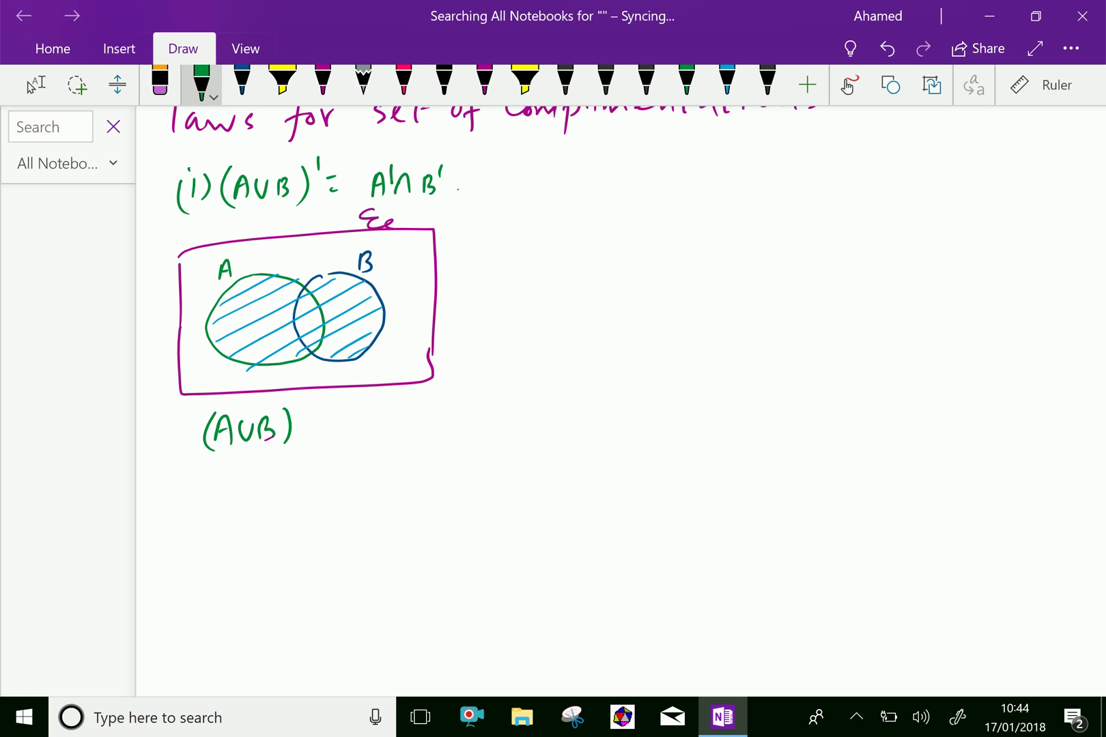
mouse_move(598, 401)
mouse_down()
mouse_move(640, 384)
mouse_move(647, 401)
mouse_up()
drag(648, 383, 650, 401)
drag(663, 376, 664, 411)
drag(596, 378, 593, 410)
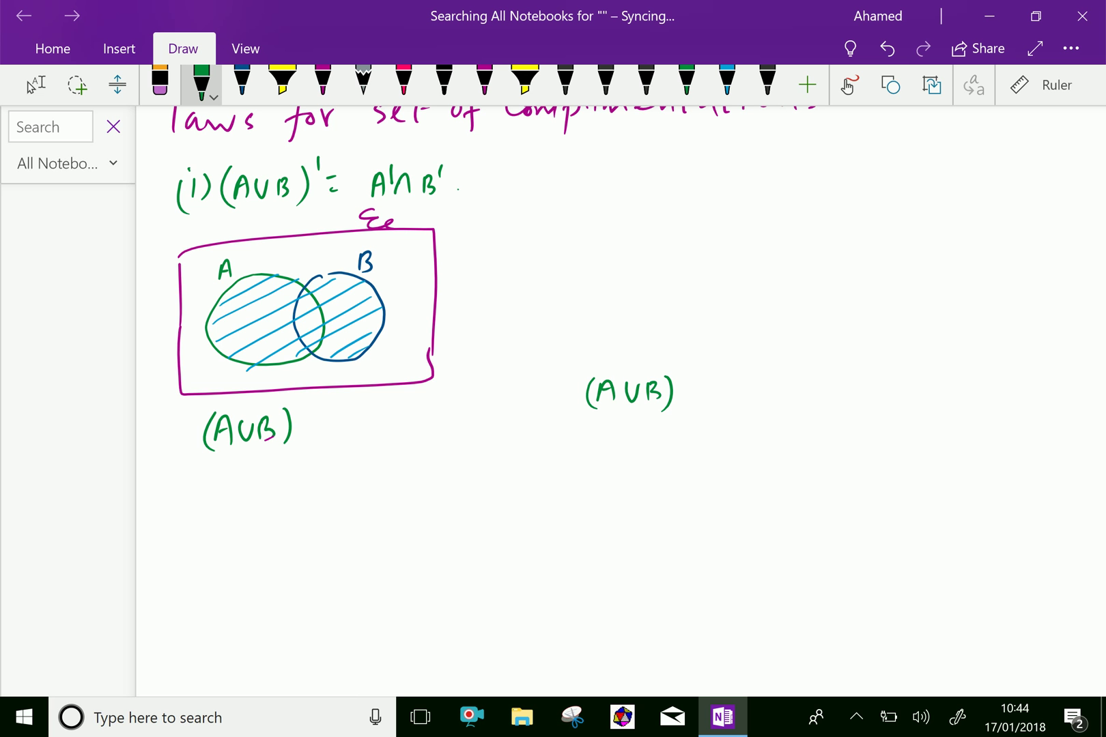
drag(676, 372, 674, 385)
Above the caption, draw green circle A, blue circle B and a magenta box labelled ε.
mouse_move(573, 242)
mouse_down()
mouse_move(526, 290)
mouse_move(650, 302)
mouse_move(577, 242)
mouse_move(539, 252)
mouse_up()
click(241, 84)
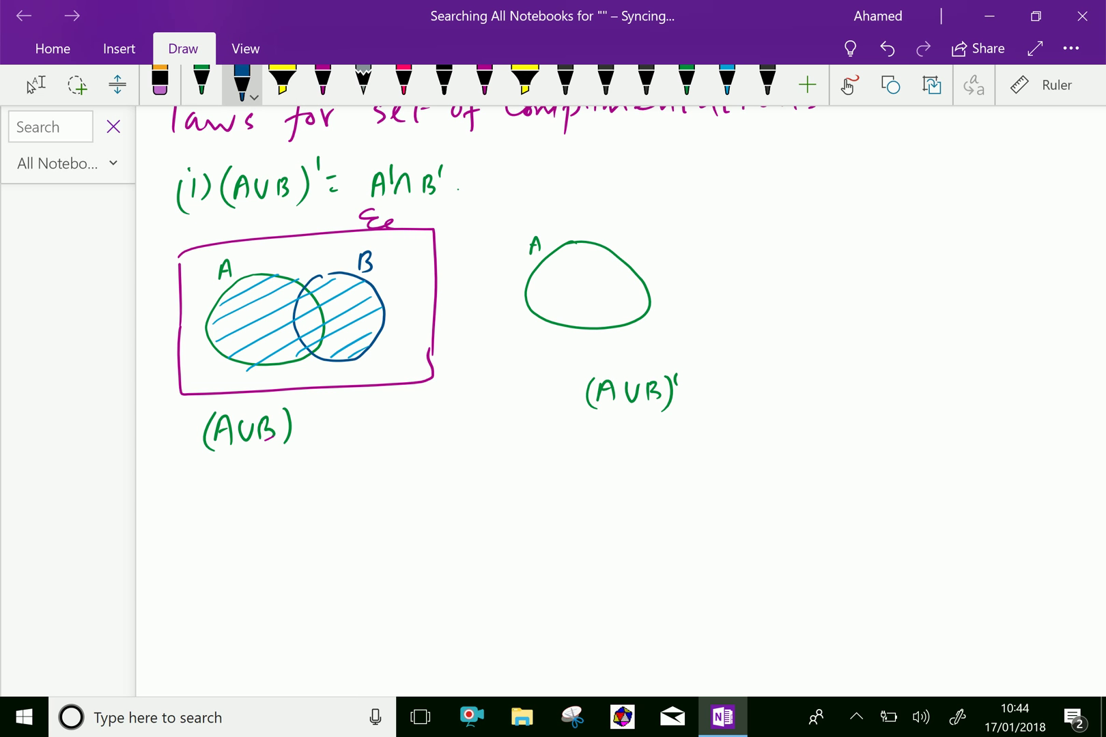
mouse_move(631, 262)
mouse_down()
mouse_move(651, 246)
mouse_move(691, 320)
mouse_move(644, 244)
mouse_move(696, 237)
mouse_up()
click(322, 84)
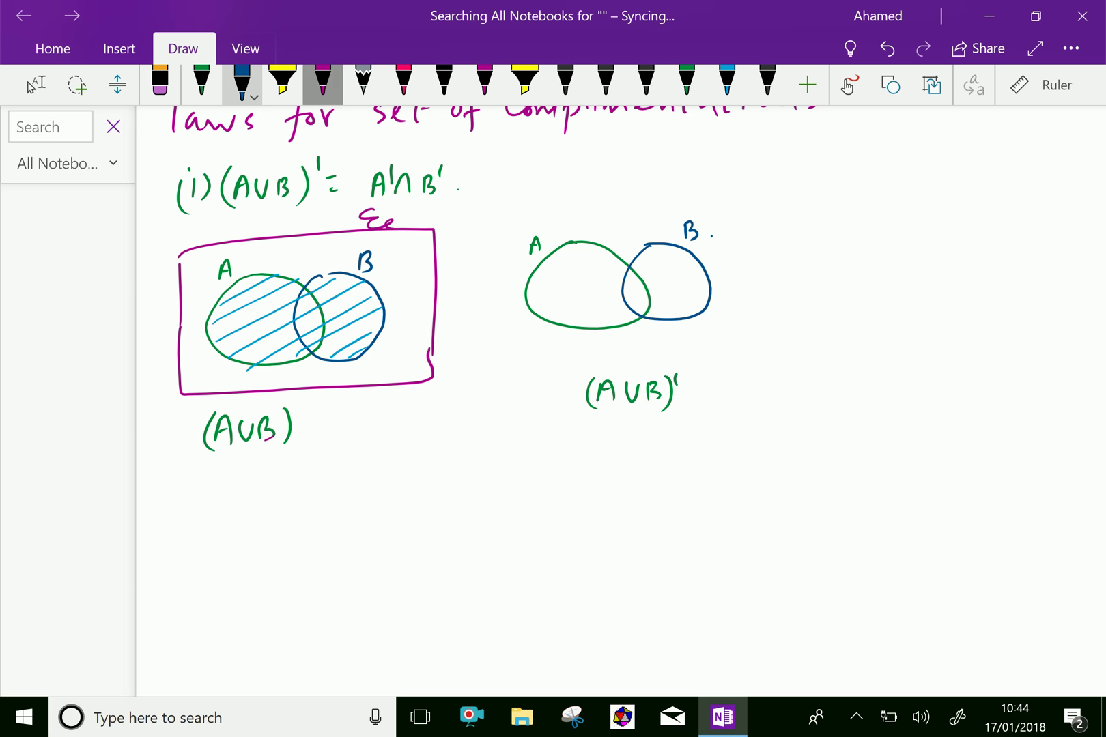
mouse_move(473, 241)
mouse_down()
mouse_move(477, 309)
mouse_move(750, 213)
mouse_move(746, 349)
mouse_up()
mouse_move(477, 309)
mouse_down()
mouse_move(481, 356)
mouse_move(725, 358)
mouse_move(743, 343)
mouse_up()
mouse_move(683, 174)
mouse_down()
mouse_move(673, 192)
mouse_move(702, 195)
mouse_up()
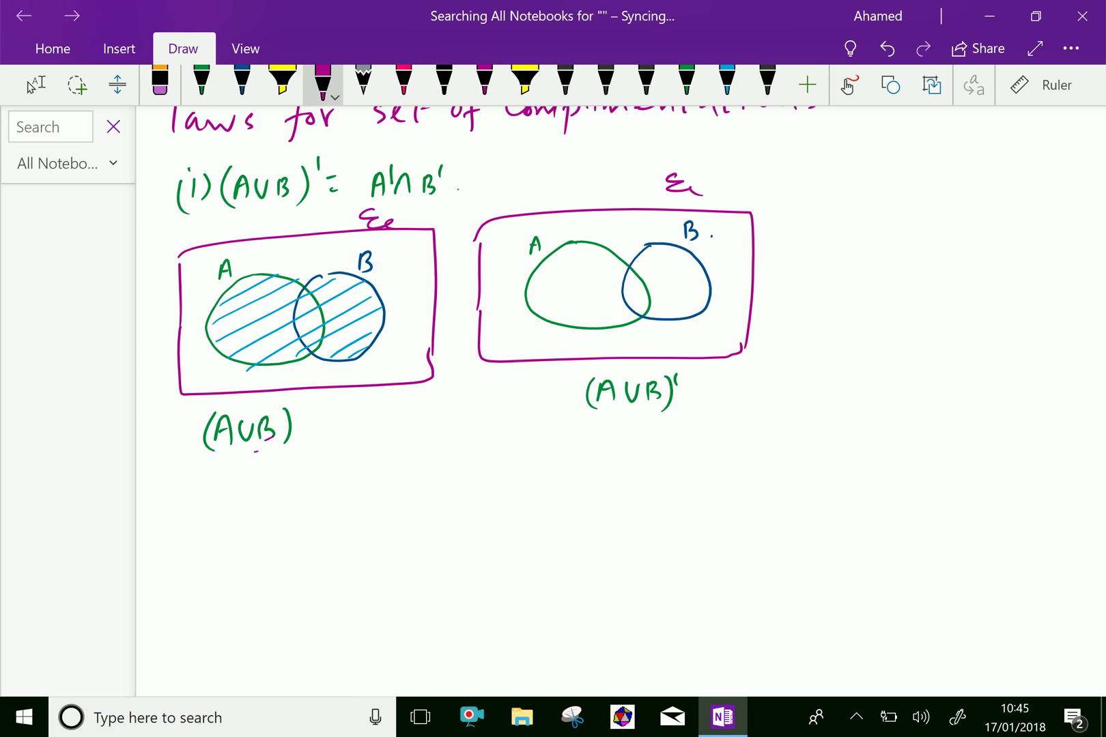
Hatch the second box in light blue everywhere outside circles A and B.
click(726, 84)
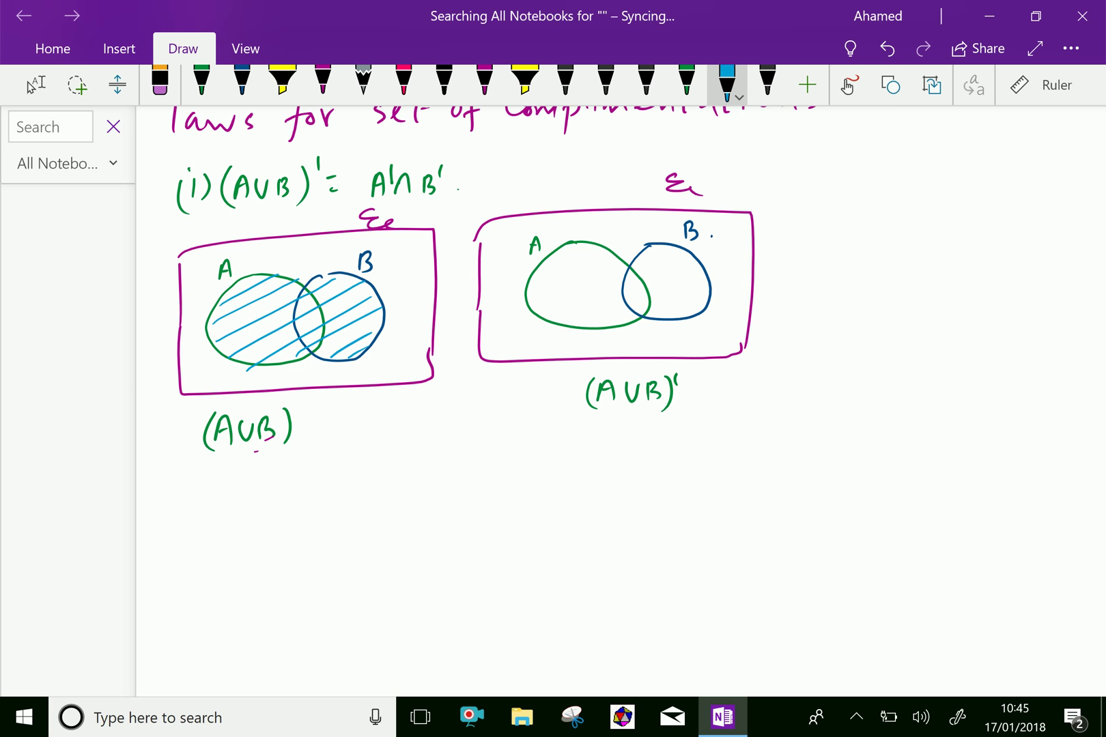
key(Escape)
drag(482, 239, 527, 216)
mouse_move(482, 257)
mouse_down()
mouse_move(584, 210)
mouse_move(590, 225)
mouse_move(628, 206)
mouse_up()
drag(475, 300, 536, 266)
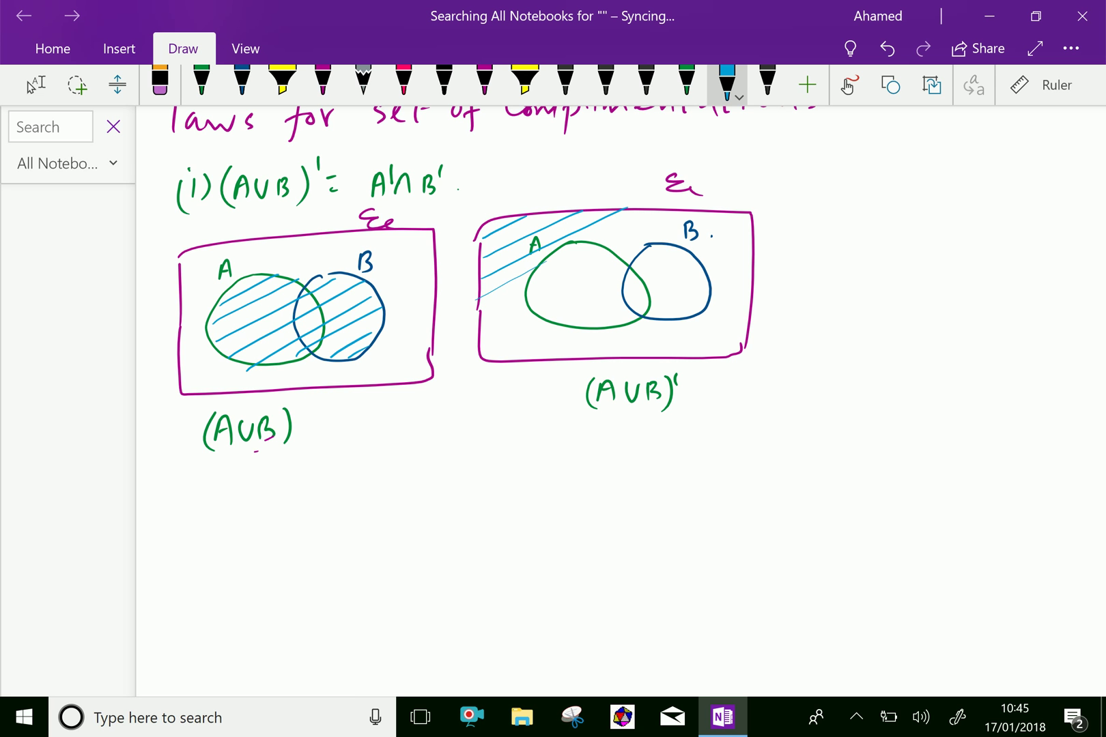
drag(595, 242, 671, 209)
drag(482, 316, 525, 294)
mouse_move(621, 245)
mouse_down()
mouse_move(709, 208)
mouse_move(725, 218)
mouse_up()
drag(481, 336, 530, 310)
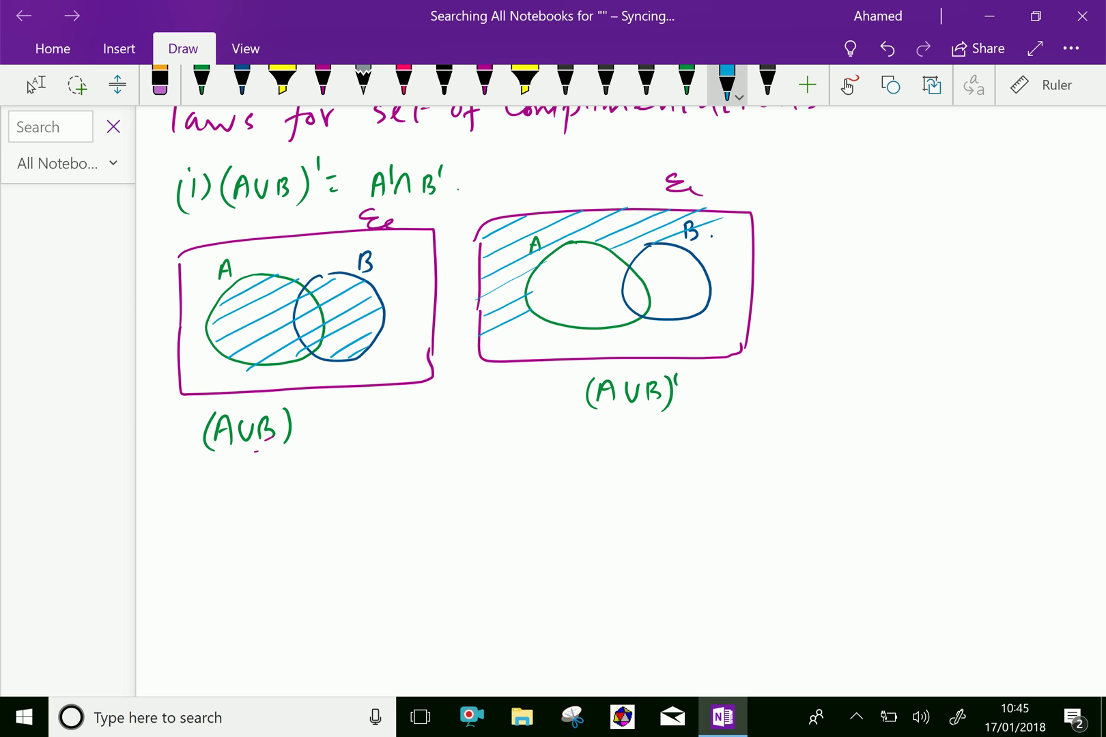
drag(689, 247, 761, 221)
drag(491, 355, 542, 326)
drag(703, 255, 753, 232)
drag(524, 361, 571, 332)
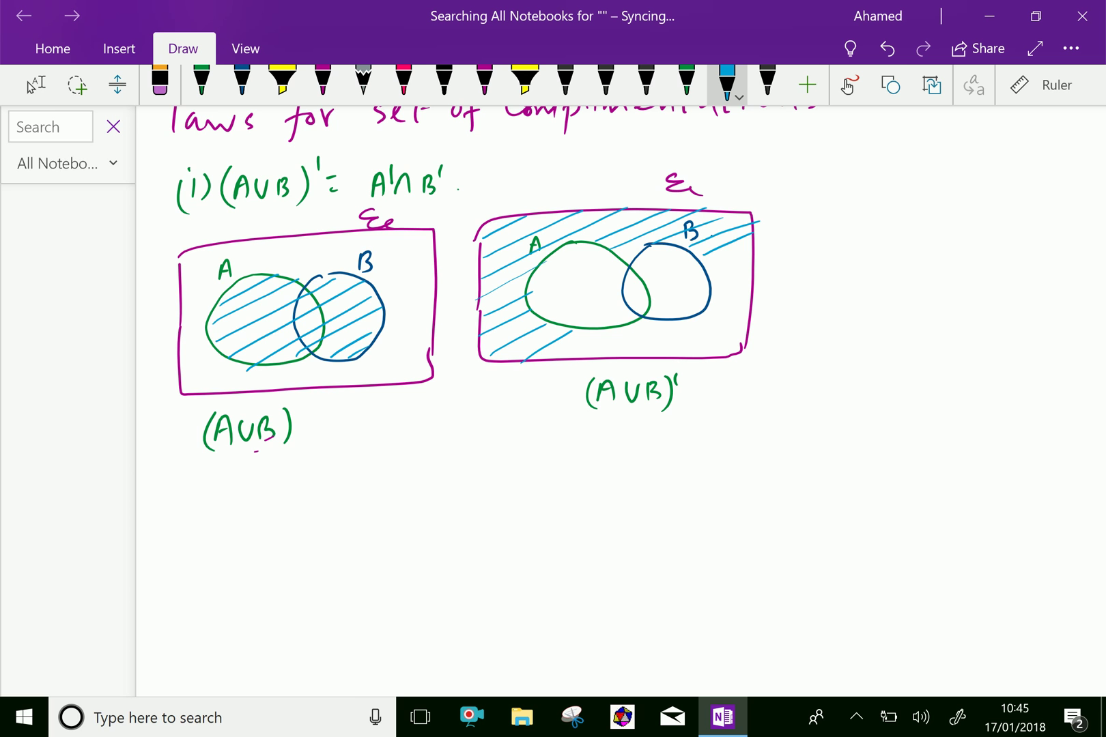
drag(709, 266, 752, 247)
drag(549, 363, 611, 329)
drag(706, 279, 751, 261)
drag(583, 361, 652, 323)
drag(709, 299, 743, 281)
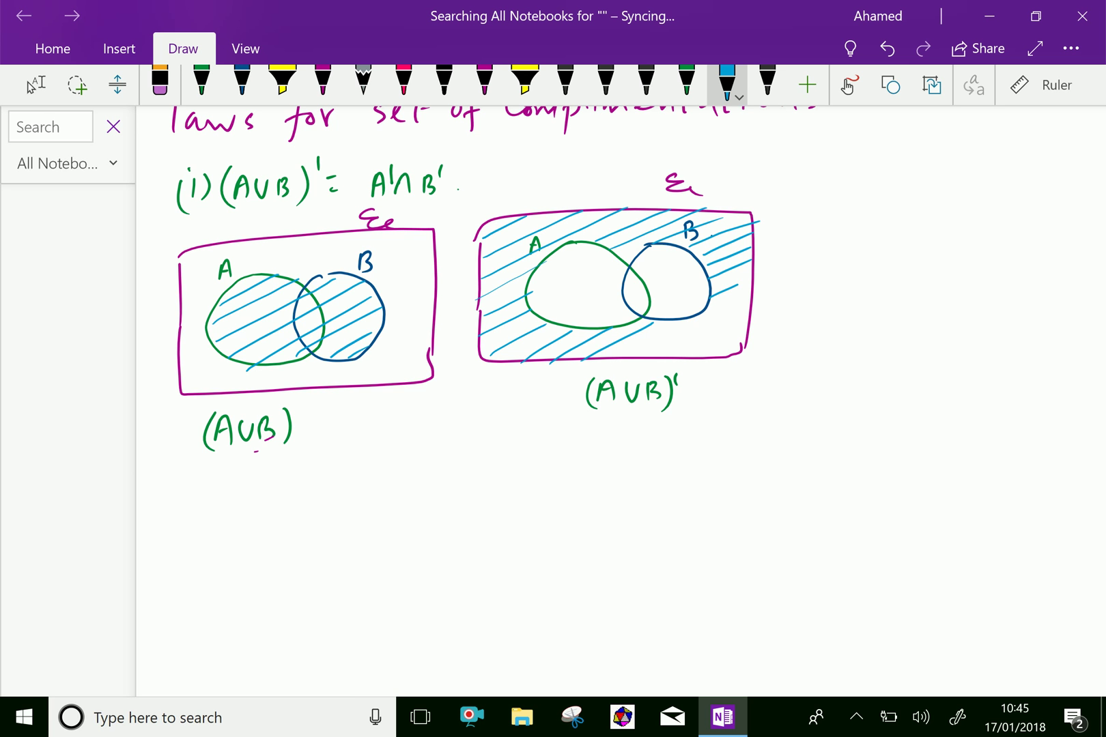
mouse_move(621, 356)
mouse_down()
mouse_move(735, 299)
mouse_move(738, 315)
mouse_up()
drag(692, 360, 739, 341)
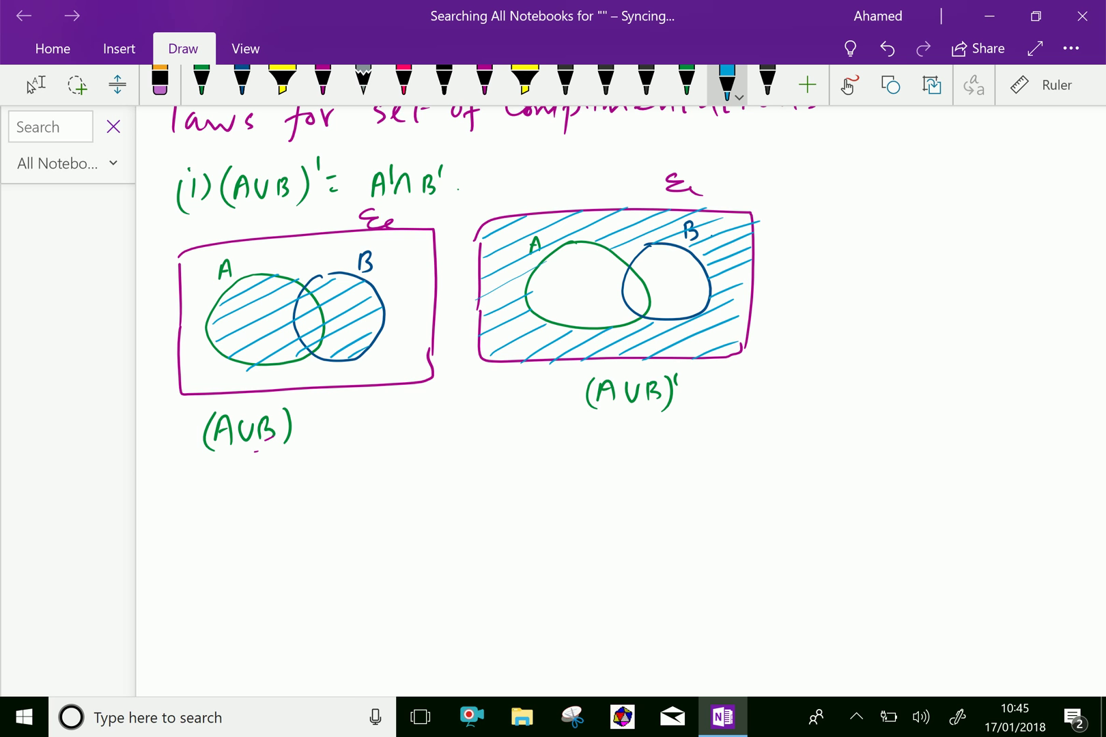
Jot a short blue dash and small numbered mark right of the diagram.
click(906, 277)
drag(879, 279, 938, 285)
drag(944, 276, 947, 288)
click(956, 286)
scroll(621, 401, down, 2)
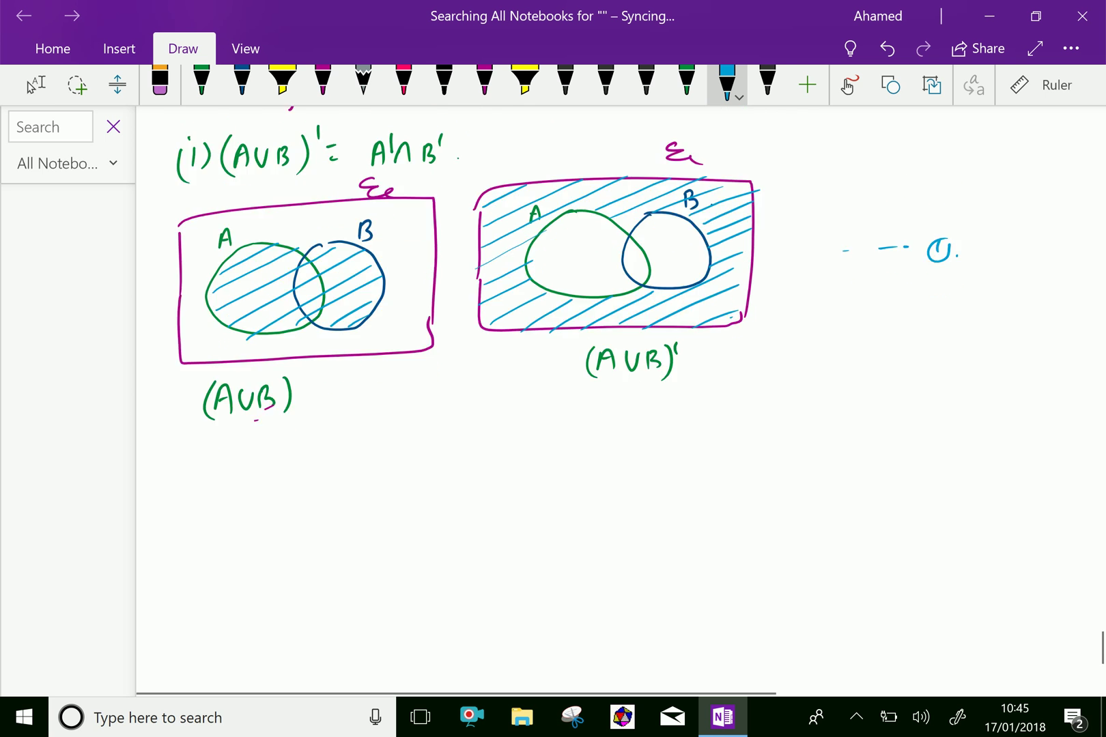
Below, draw the A' diagram: green circle A, blue circle B and a magenta box.
click(34, 84)
scroll(621, 401, down, 1)
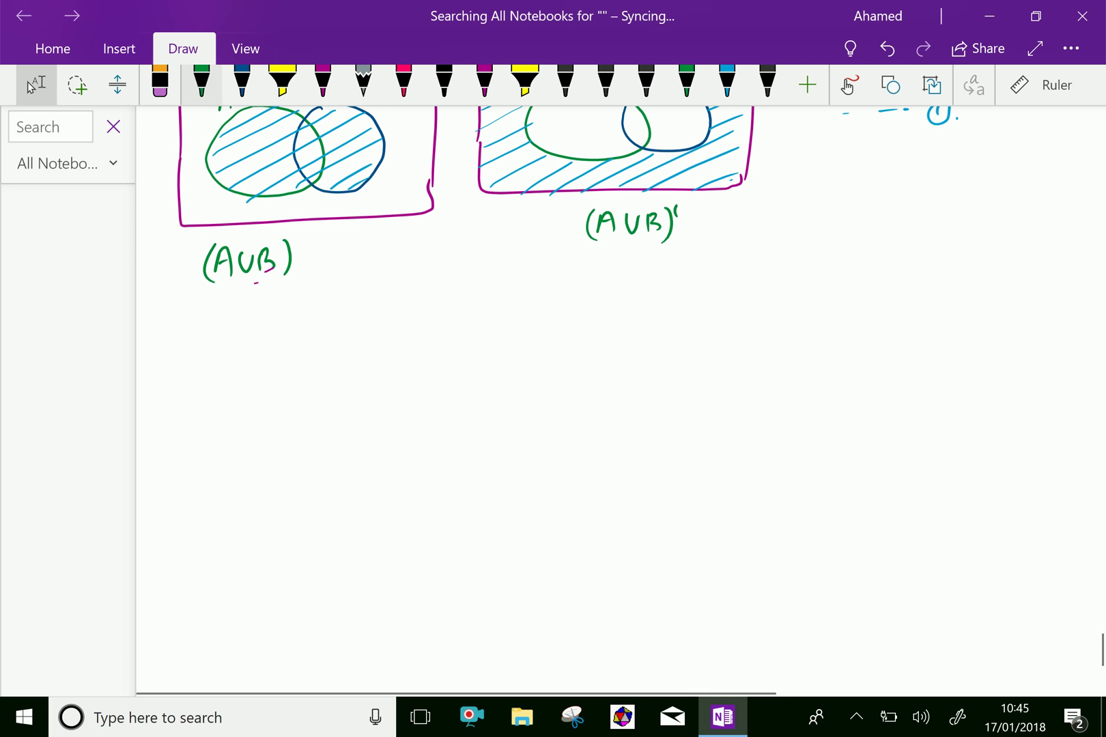
click(200, 84)
mouse_move(290, 462)
mouse_down()
mouse_move(301, 485)
mouse_move(312, 463)
mouse_up()
mouse_move(228, 363)
mouse_down()
mouse_move(216, 363)
mouse_move(319, 399)
mouse_move(208, 350)
mouse_move(218, 355)
mouse_up()
drag(208, 347, 219, 346)
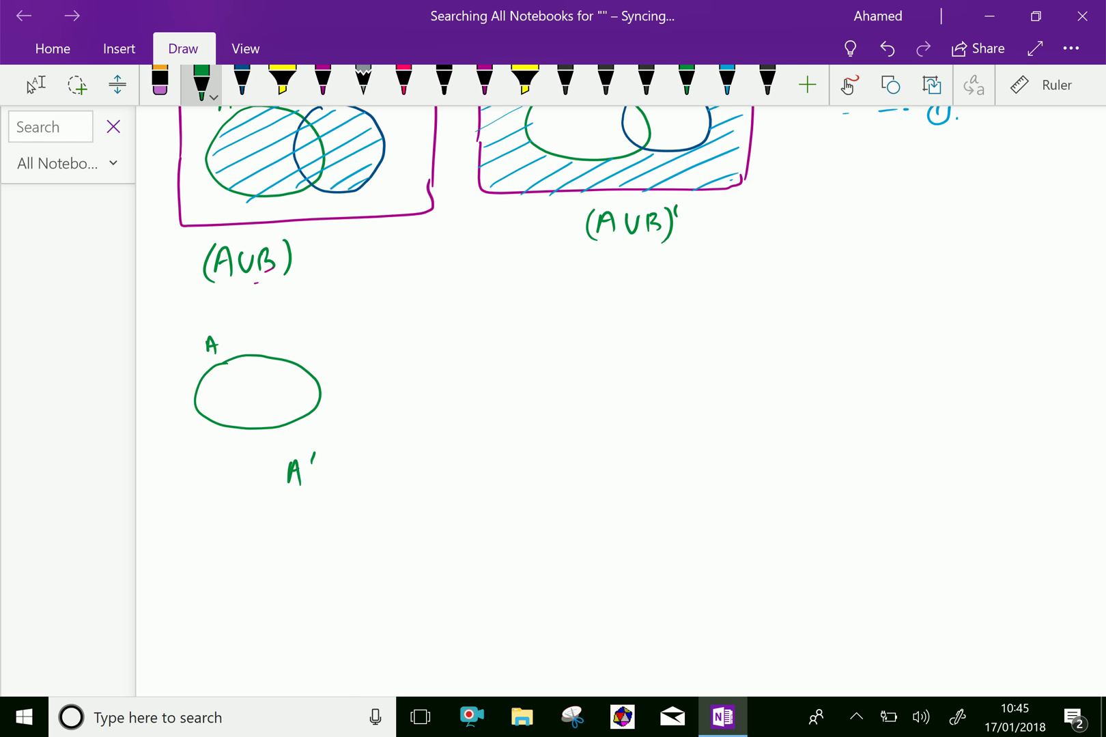
click(241, 84)
mouse_move(338, 348)
mouse_down()
mouse_move(308, 362)
mouse_move(403, 384)
mouse_move(338, 349)
mouse_move(401, 347)
mouse_up()
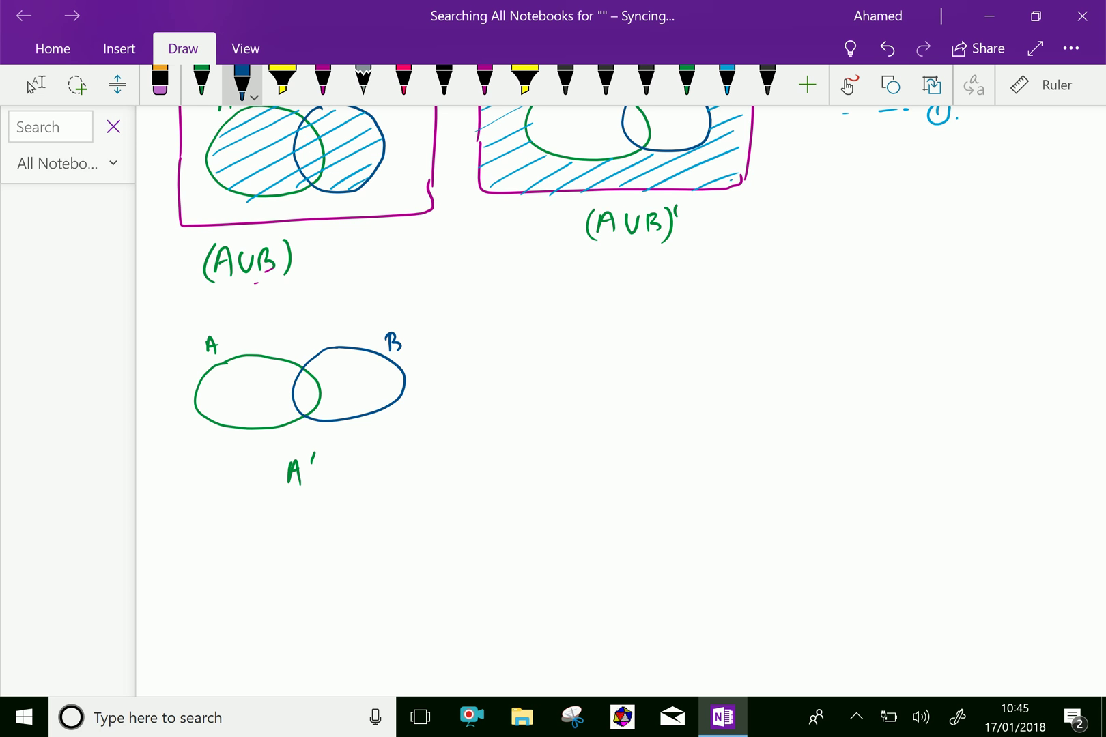
click(484, 84)
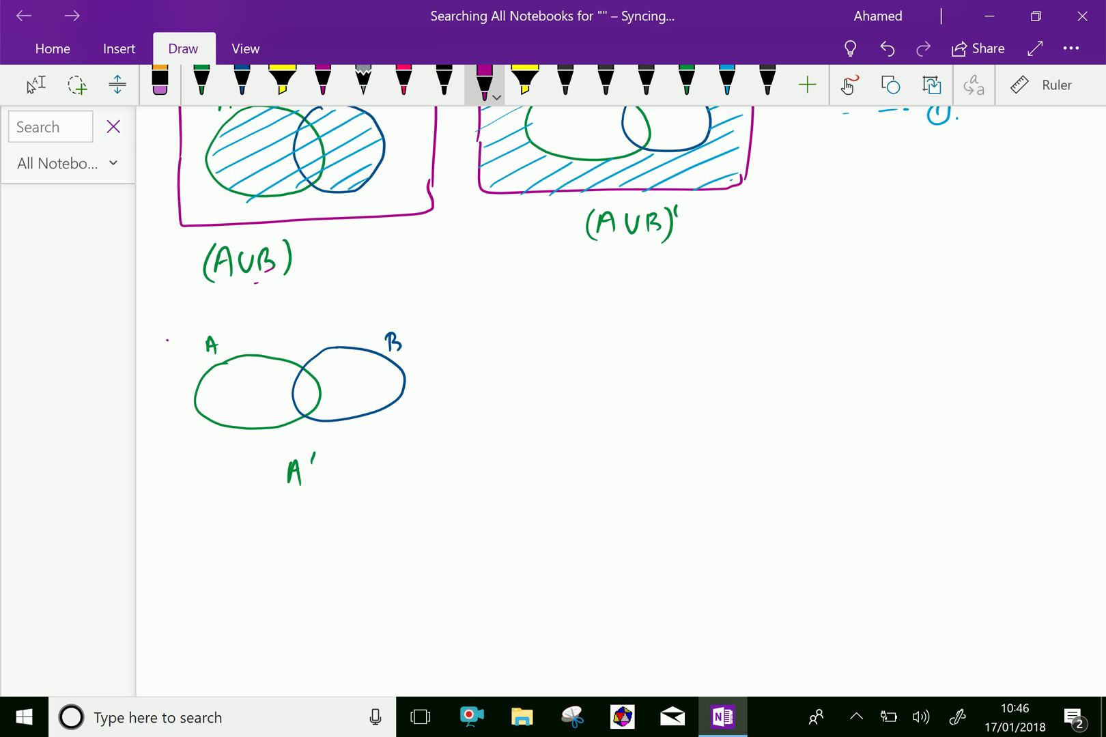
mouse_move(166, 338)
mouse_down()
mouse_move(166, 399)
mouse_move(454, 305)
mouse_move(451, 421)
mouse_up()
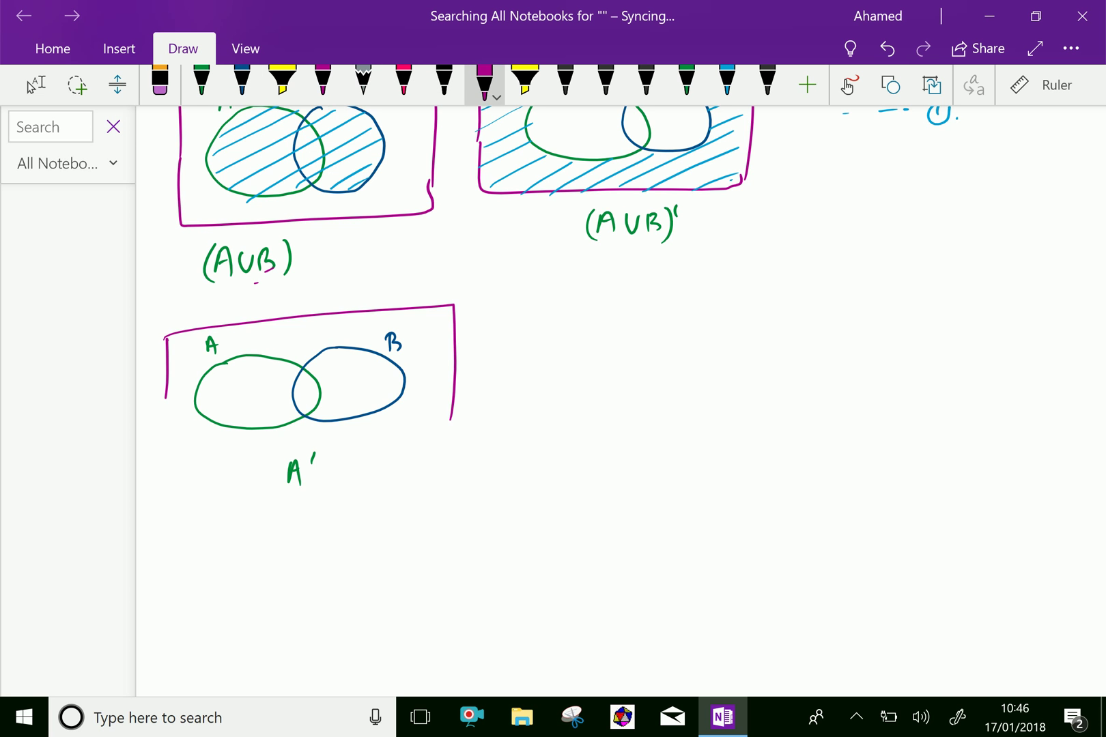
mouse_move(166, 399)
mouse_down()
mouse_move(179, 448)
mouse_move(427, 434)
mouse_move(451, 421)
mouse_up()
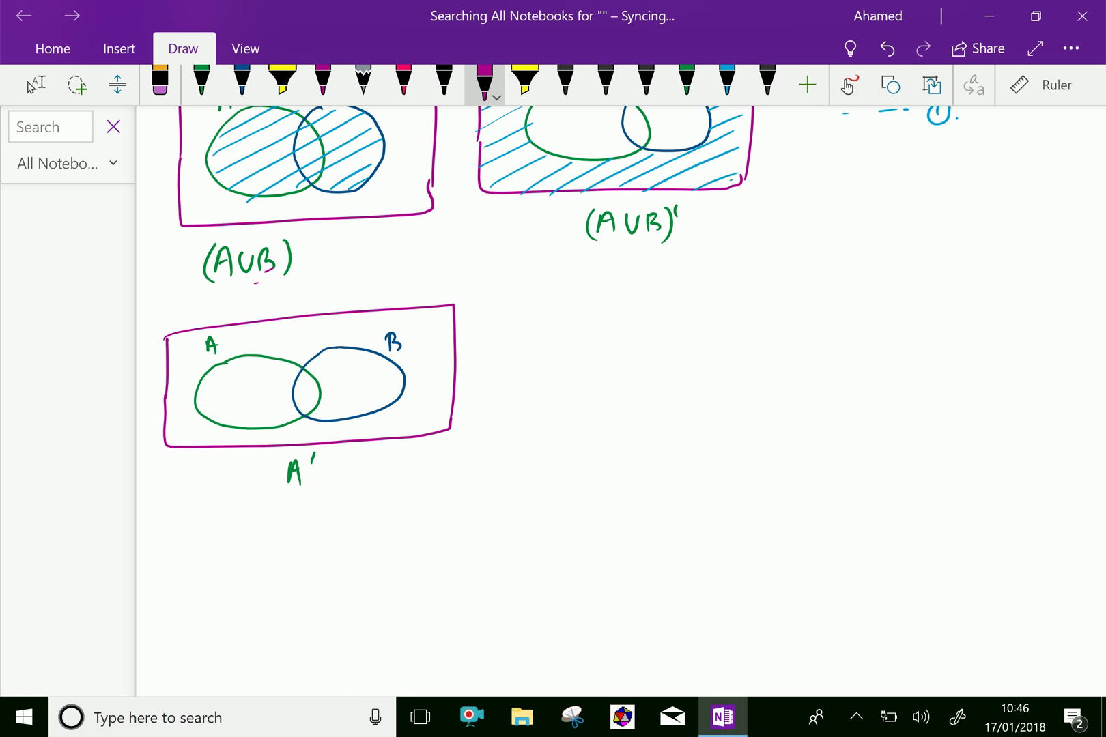
Hatch the A' box in light blue everywhere outside circle A, including circle B.
click(727, 85)
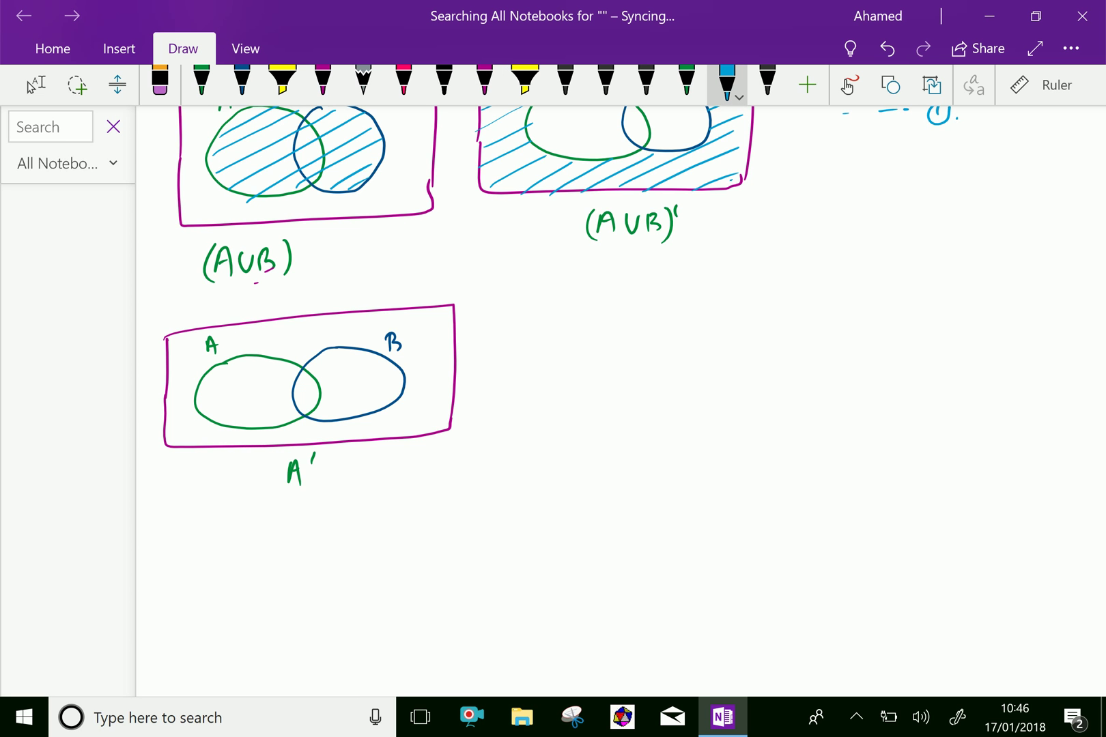
drag(168, 348, 215, 325)
mouse_move(168, 372)
mouse_down()
mouse_move(267, 316)
mouse_move(254, 343)
mouse_move(297, 319)
mouse_up()
drag(165, 408, 201, 387)
drag(265, 355, 334, 316)
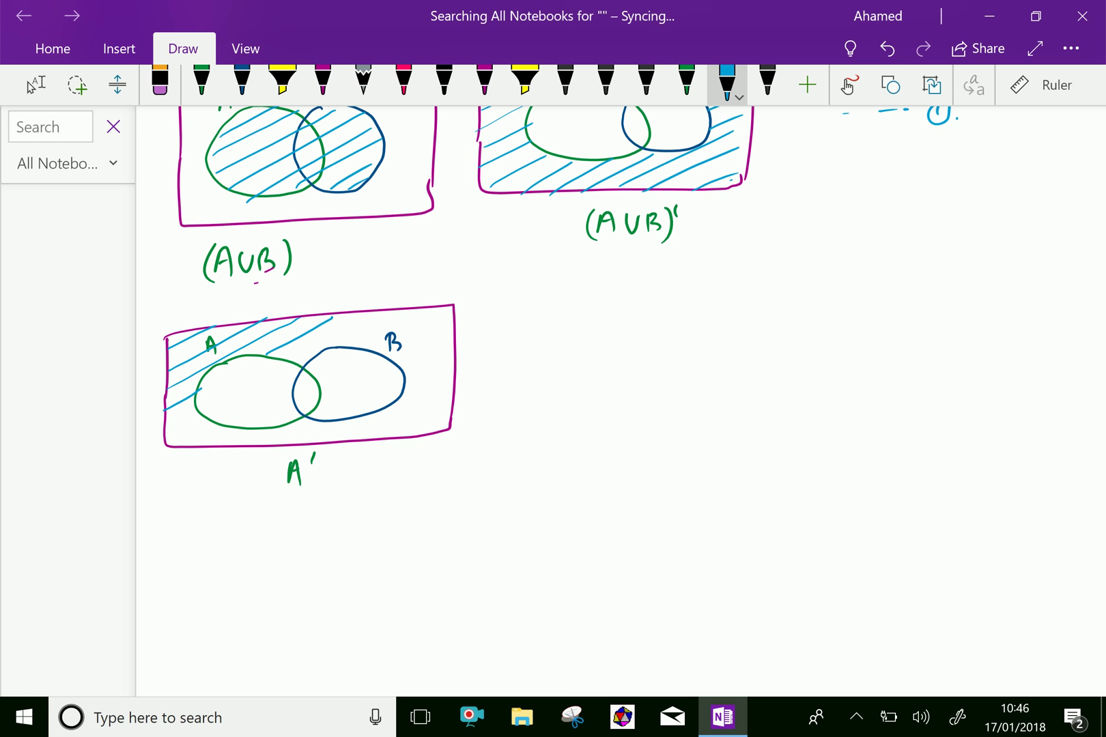
drag(166, 438, 211, 406)
mouse_move(292, 361)
mouse_down()
mouse_move(374, 311)
mouse_move(394, 318)
mouse_up()
mouse_move(183, 444)
mouse_down()
mouse_move(214, 427)
mouse_move(253, 429)
mouse_up()
drag(370, 349, 442, 314)
drag(254, 446, 283, 426)
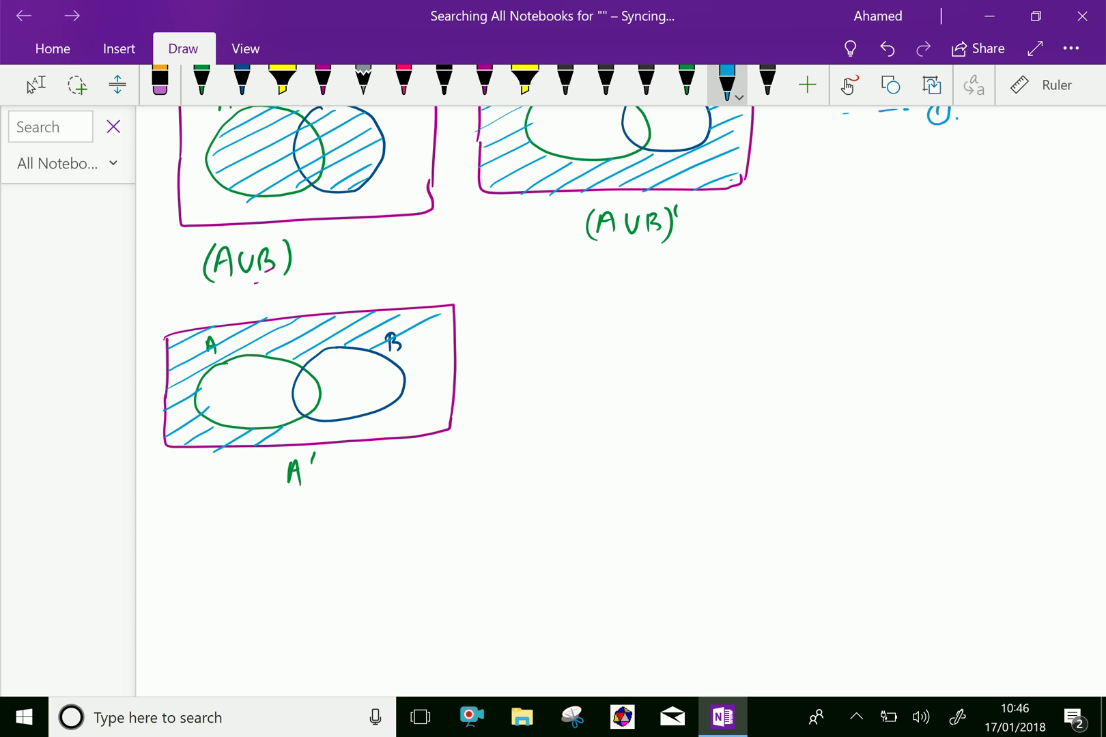
drag(313, 374, 381, 347)
drag(319, 406, 458, 325)
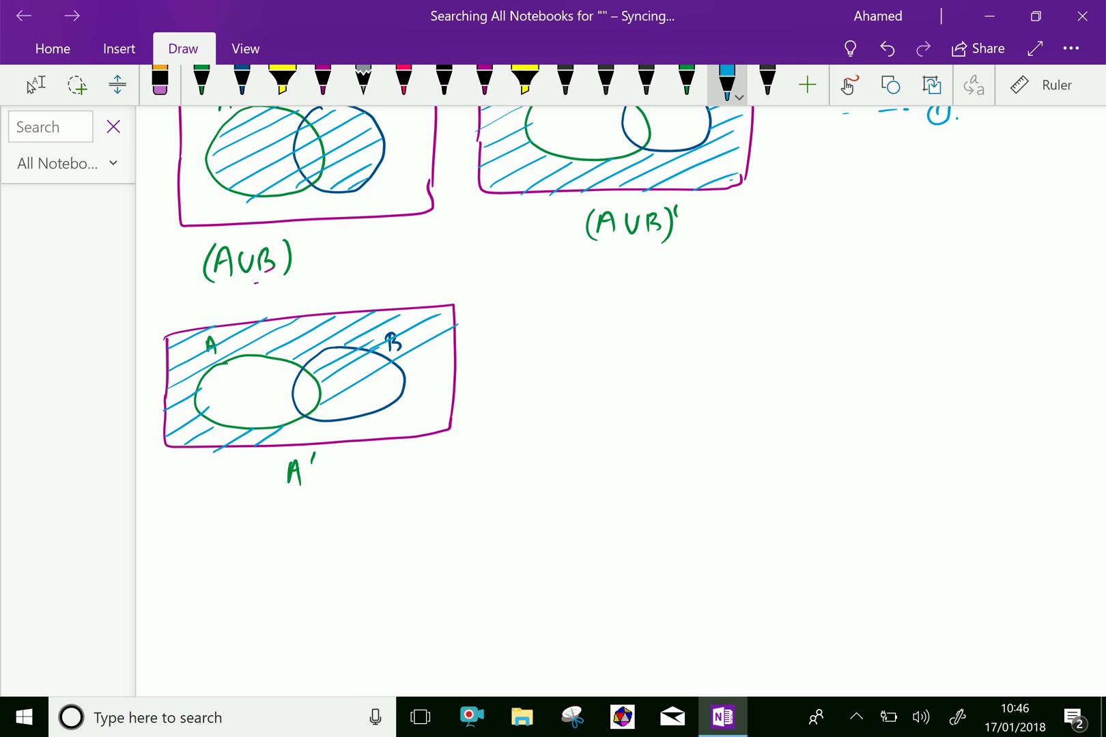
drag(279, 447, 441, 353)
drag(316, 441, 449, 365)
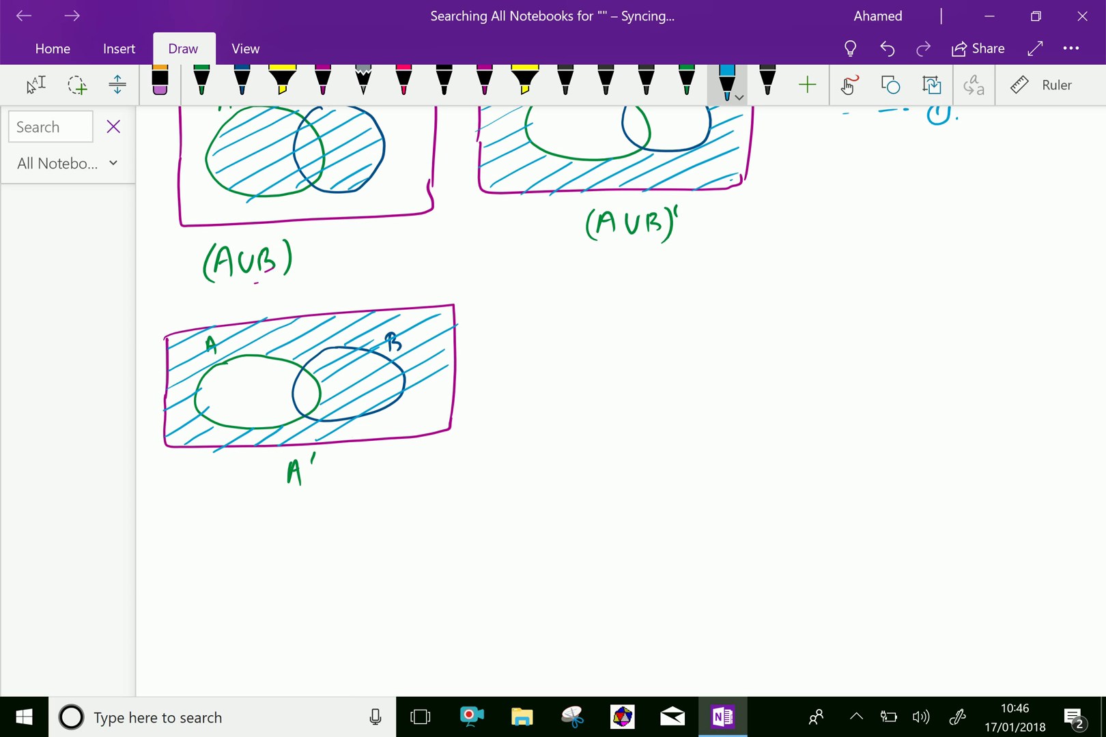
drag(401, 427, 445, 403)
drag(432, 430, 441, 424)
click(201, 84)
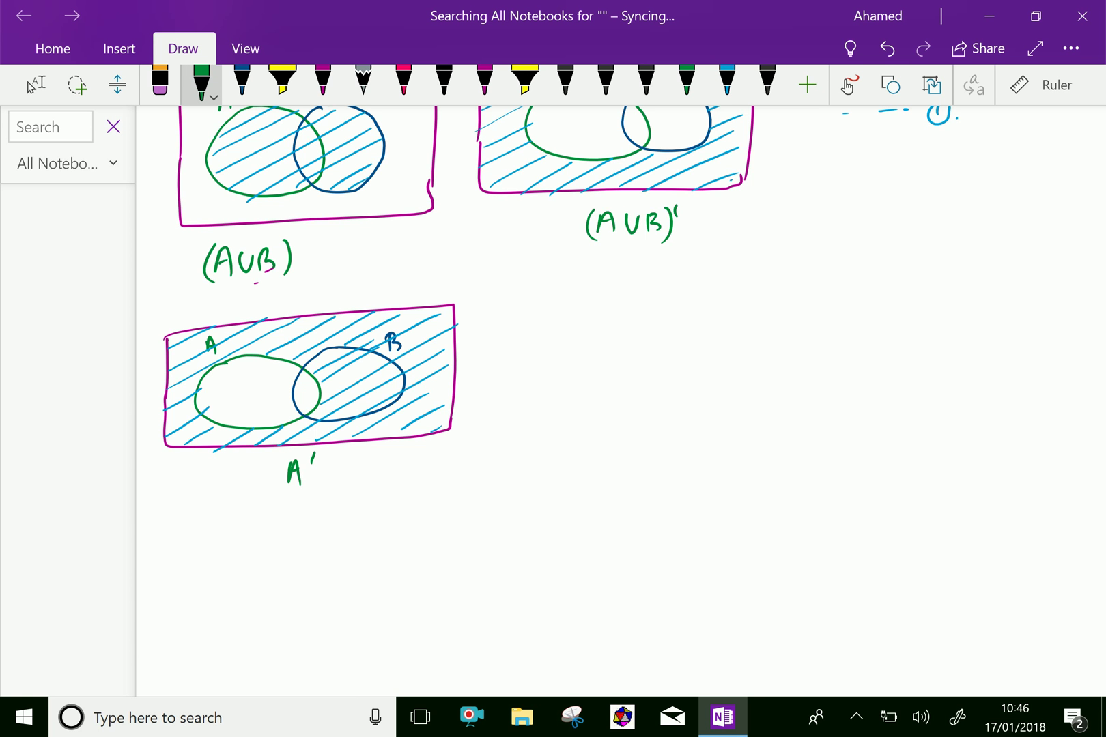
Write the B' label and draw labelled circles A and B inside a magenta box.
mouse_move(603, 445)
mouse_down()
mouse_move(603, 467)
mouse_move(622, 457)
mouse_up()
mouse_move(579, 323)
mouse_down()
mouse_move(556, 344)
mouse_move(596, 388)
mouse_move(575, 326)
mouse_up()
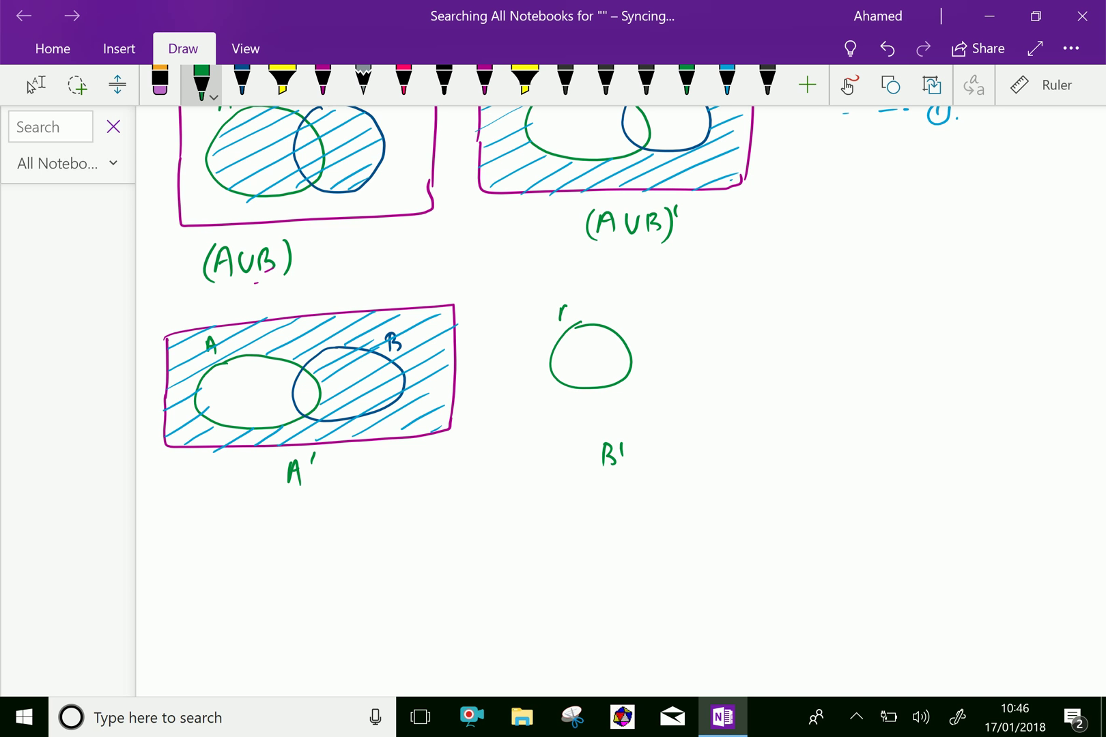
drag(566, 305, 571, 320)
click(241, 82)
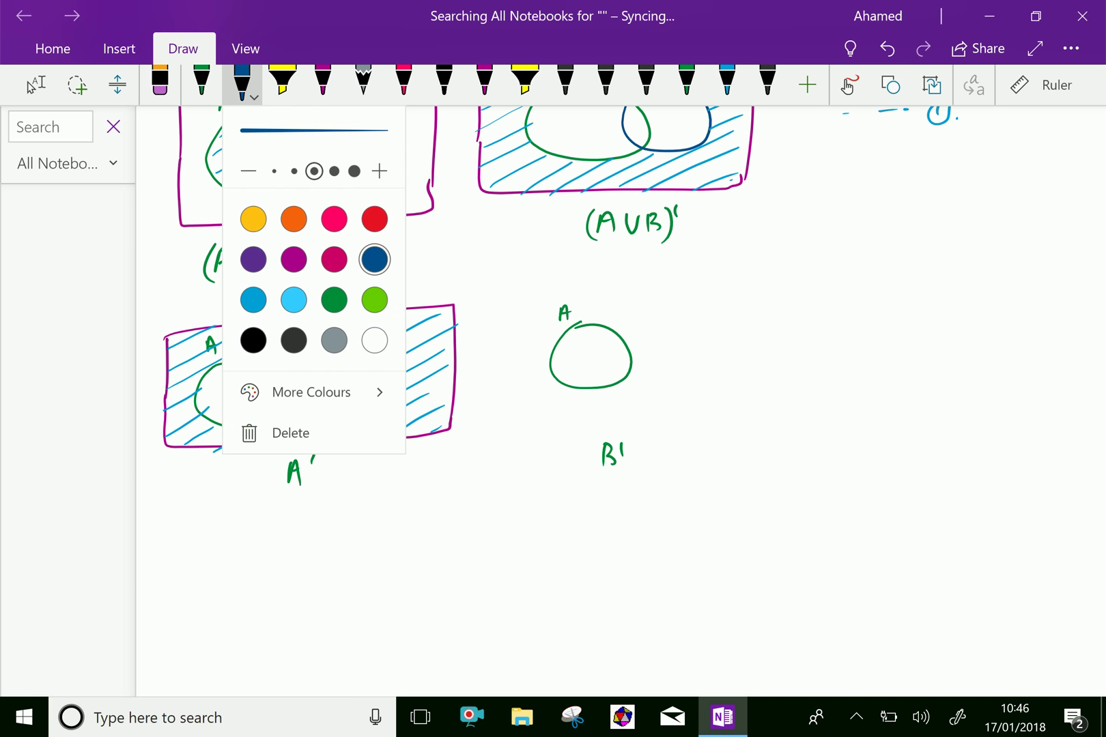
key(Escape)
drag(624, 321, 622, 317)
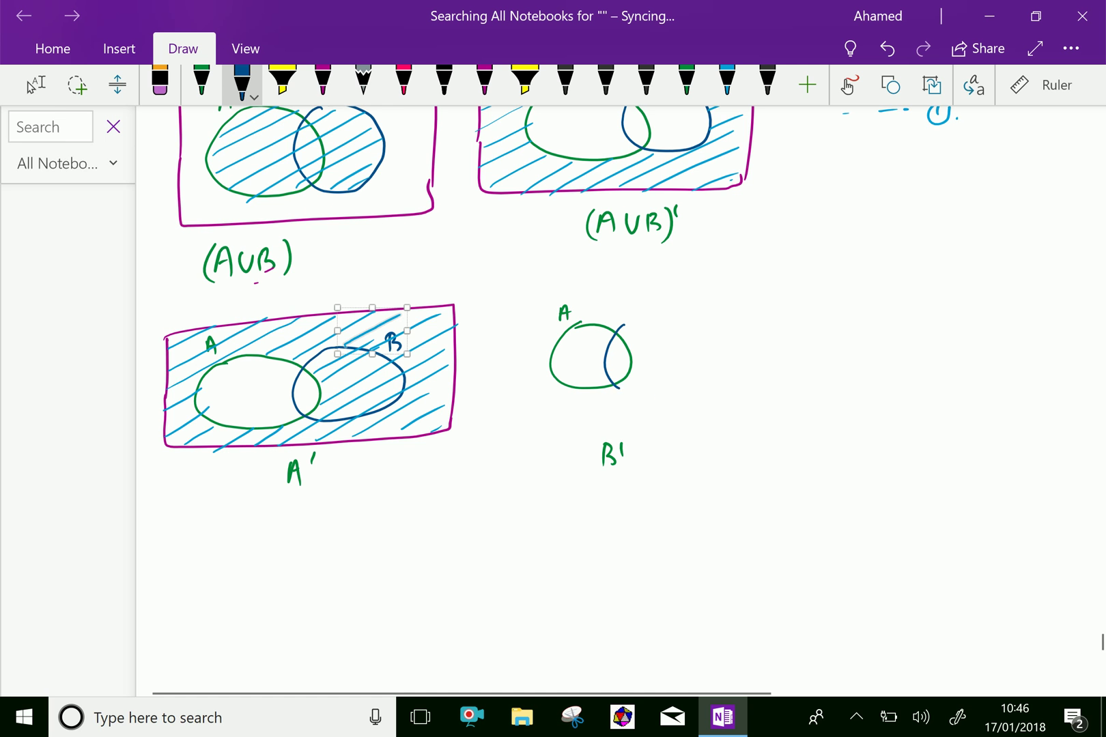
drag(688, 302, 690, 321)
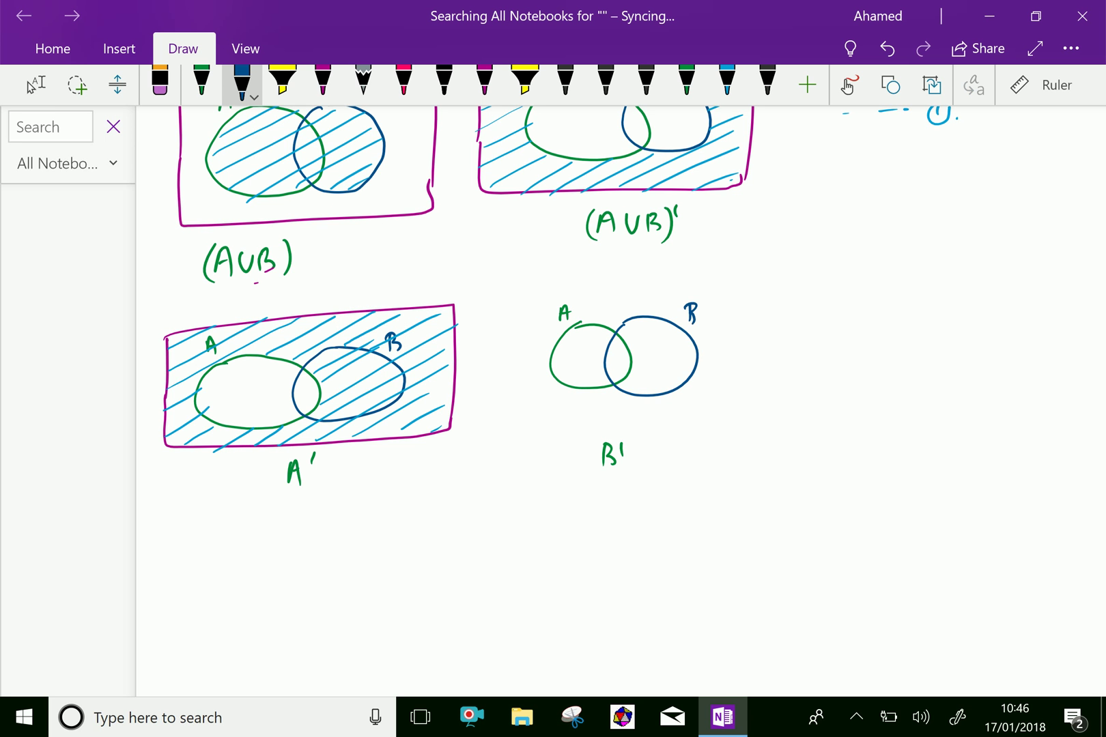
click(322, 82)
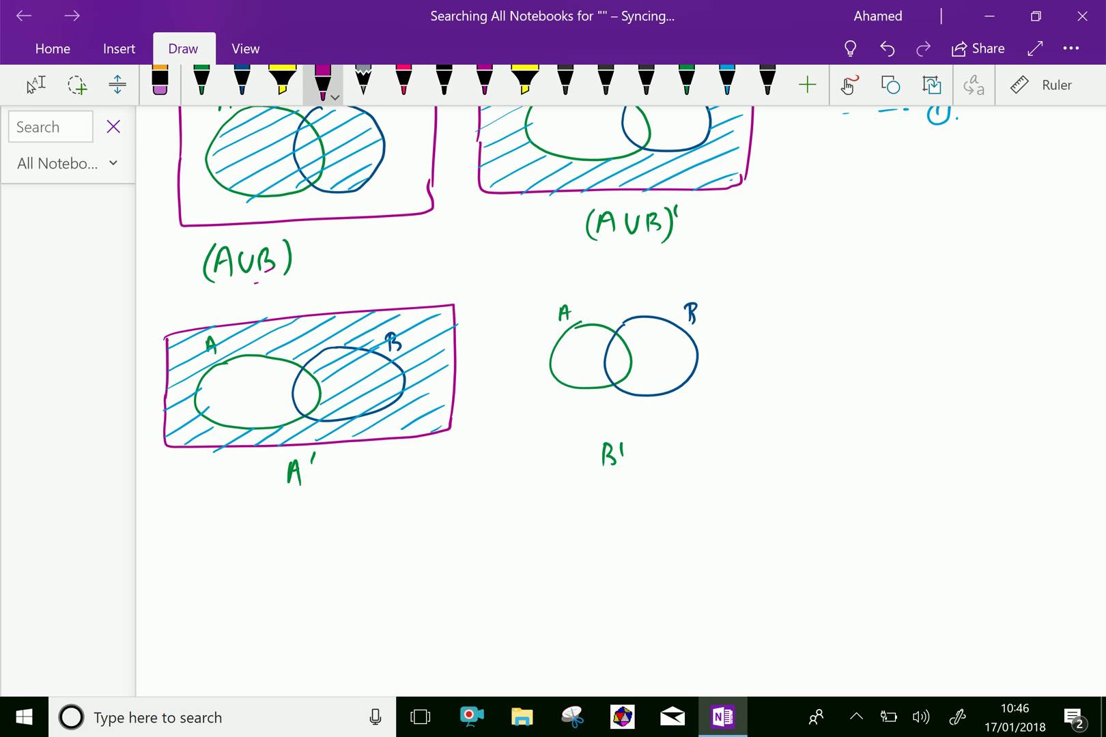
mouse_move(512, 379)
mouse_down()
mouse_move(770, 295)
mouse_move(768, 398)
mouse_move(518, 398)
mouse_move(771, 406)
mouse_up()
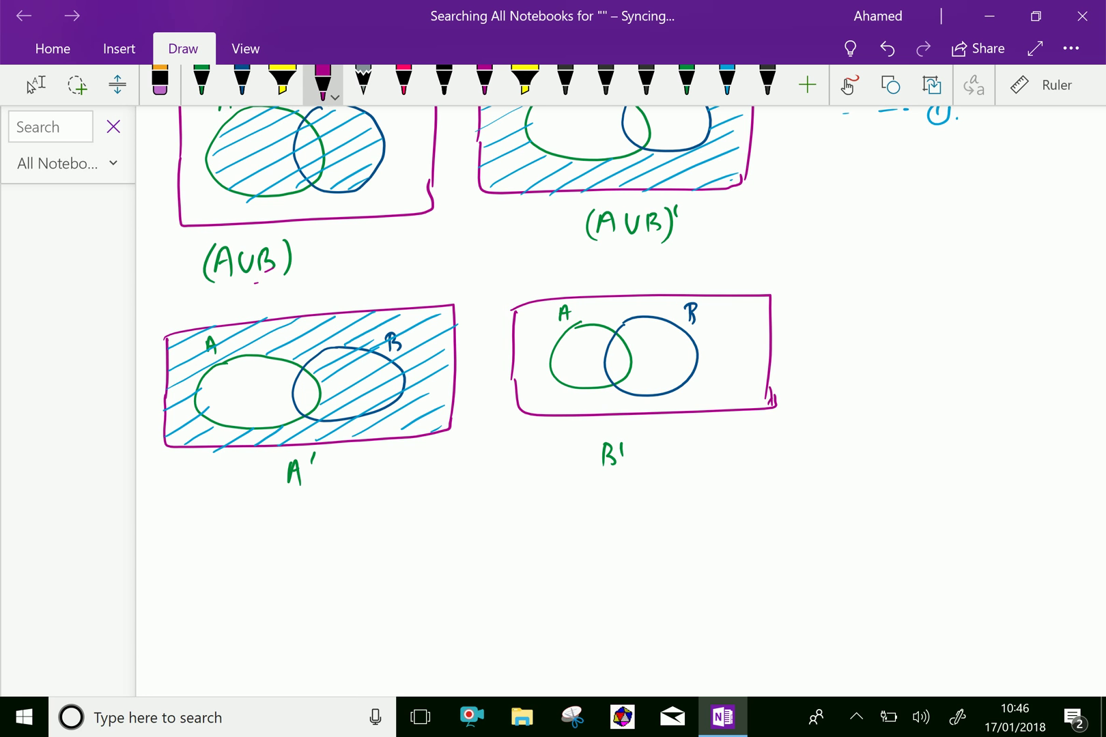
Hatch the B' box in light blue everywhere outside circle B, including circle A.
click(726, 84)
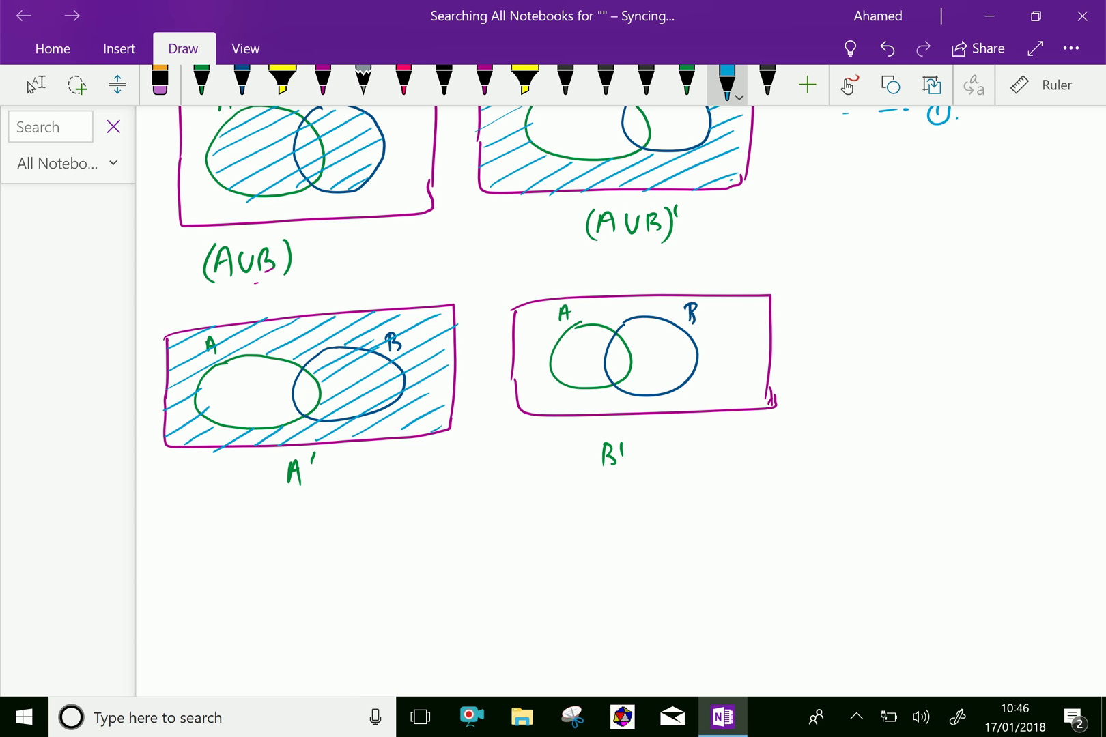
drag(512, 327, 610, 292)
drag(518, 359, 634, 294)
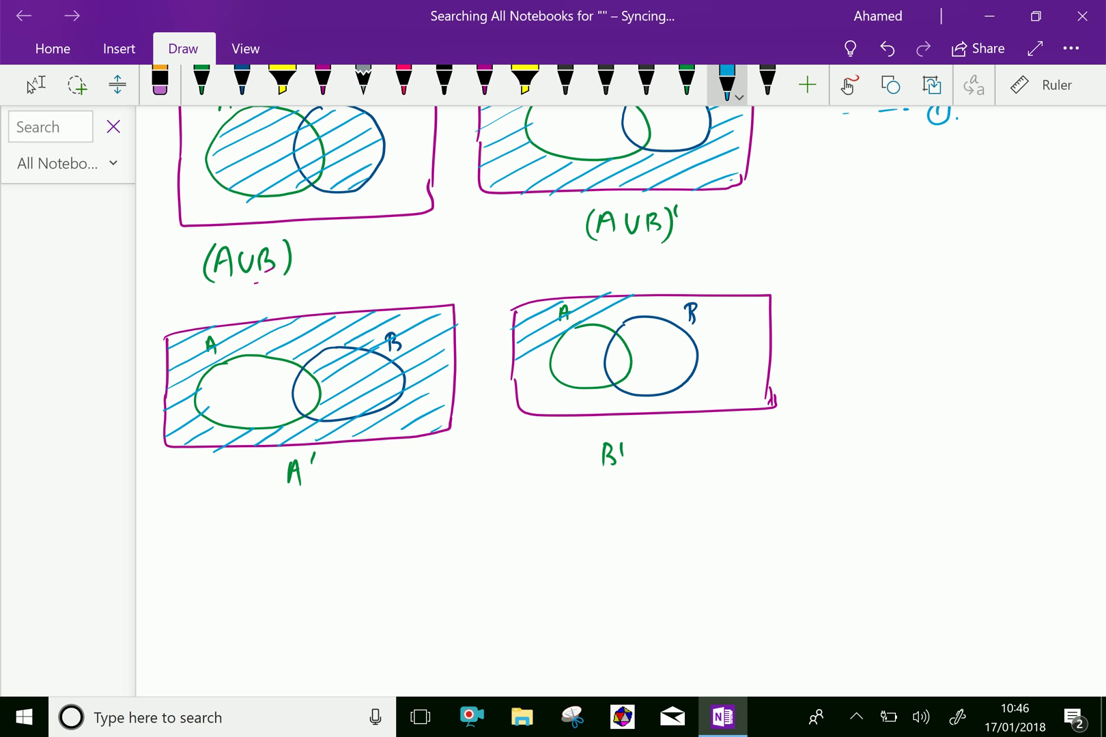
drag(510, 385, 657, 293)
drag(504, 407, 600, 350)
drag(648, 316, 704, 293)
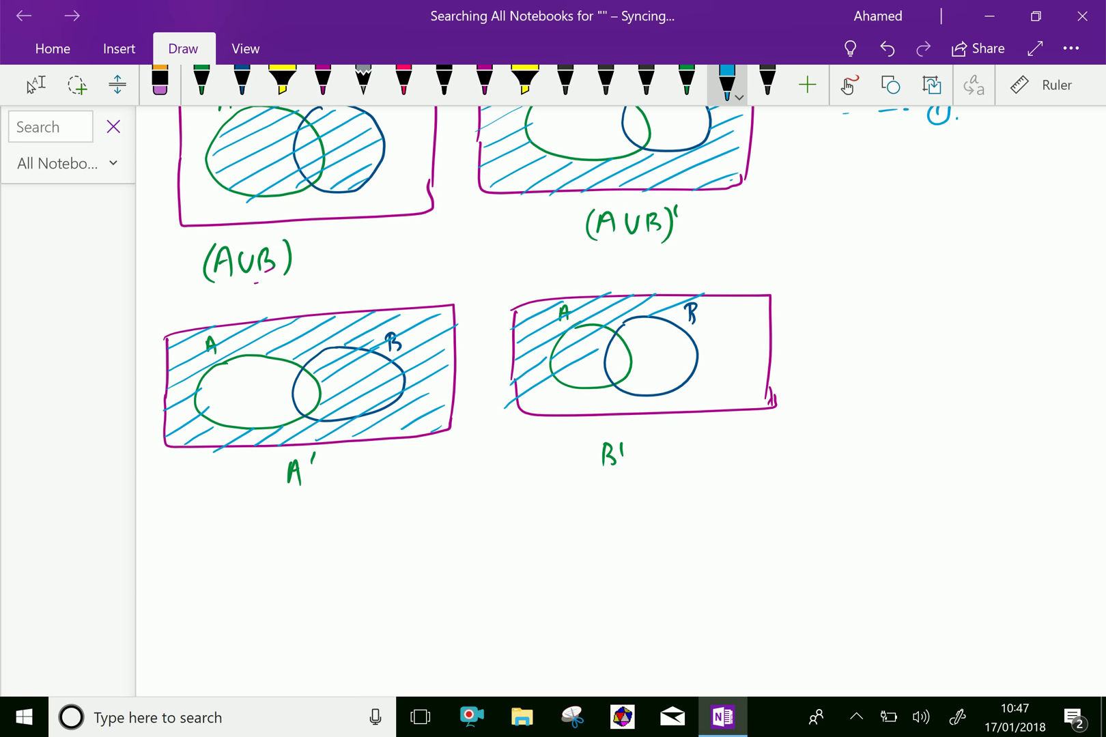
drag(524, 411, 608, 371)
drag(685, 324, 742, 296)
drag(560, 420, 614, 390)
drag(691, 342, 771, 300)
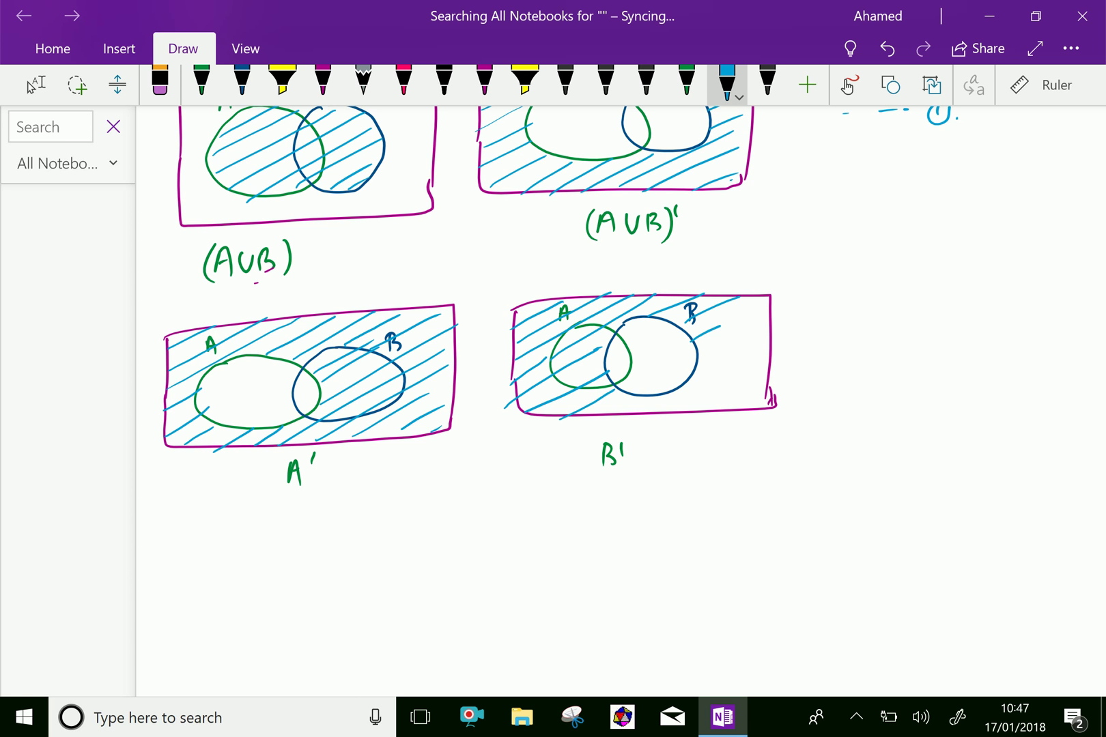
drag(592, 421, 636, 395)
drag(690, 368, 790, 318)
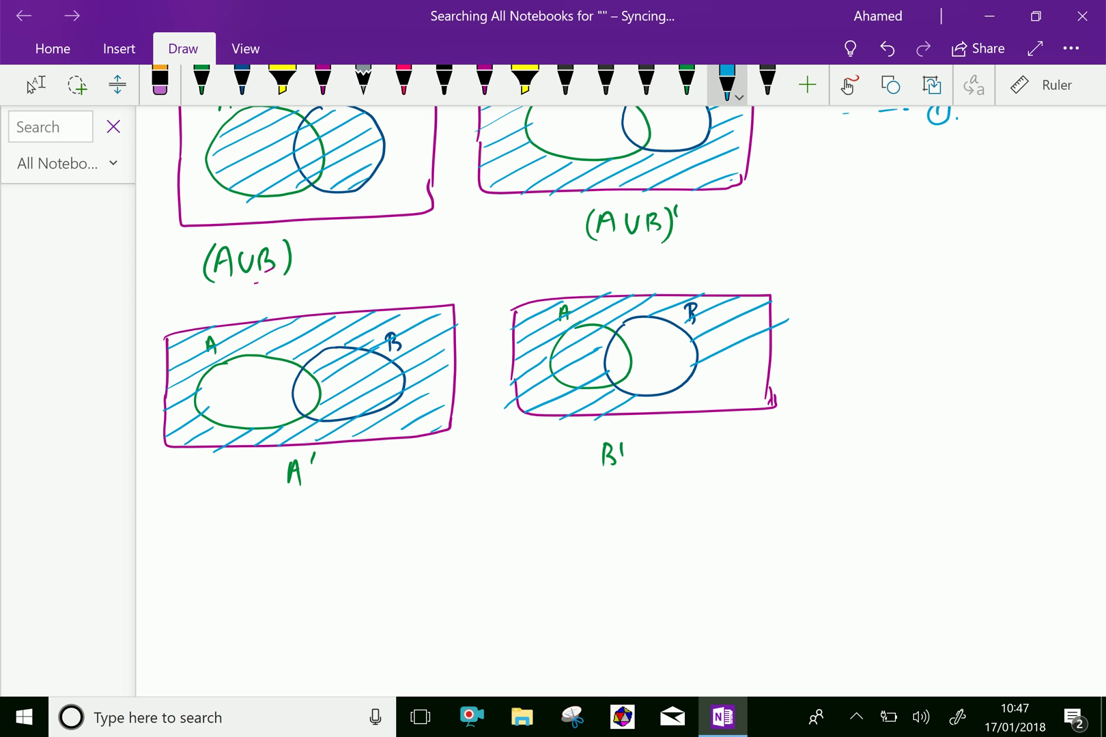
drag(641, 412, 768, 347)
mouse_move(695, 411)
mouse_down()
mouse_move(765, 372)
mouse_move(769, 392)
mouse_move(759, 362)
mouse_up()
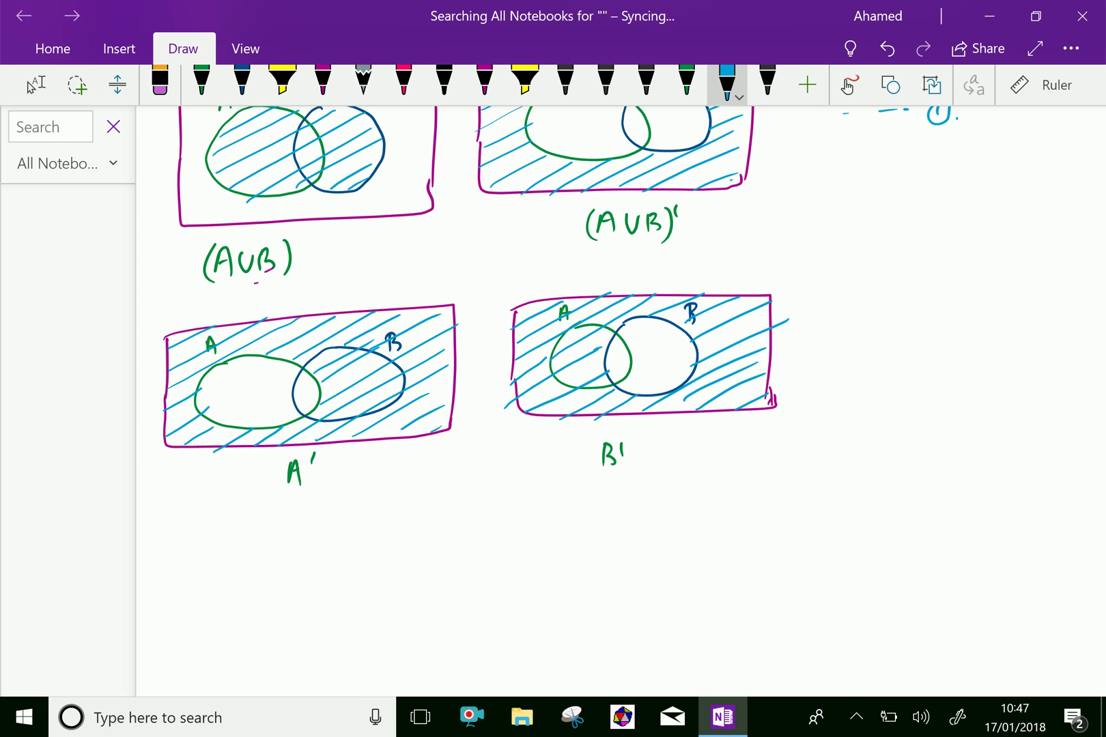
drag(605, 518, 507, 495)
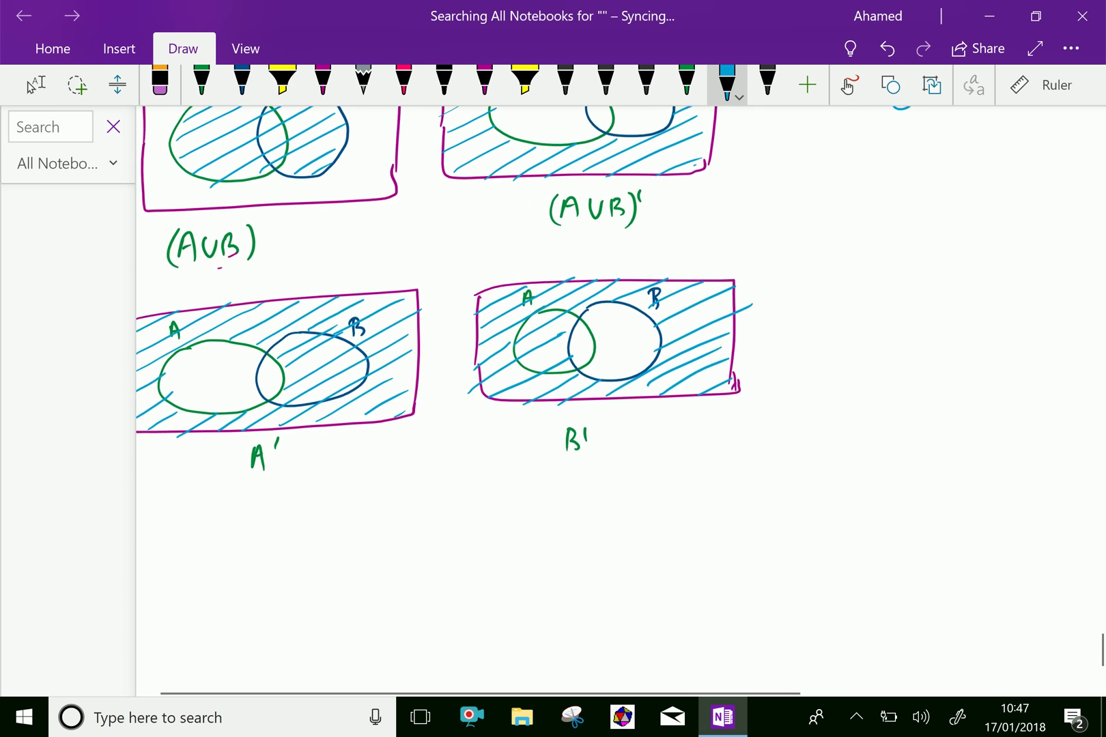
click(36, 84)
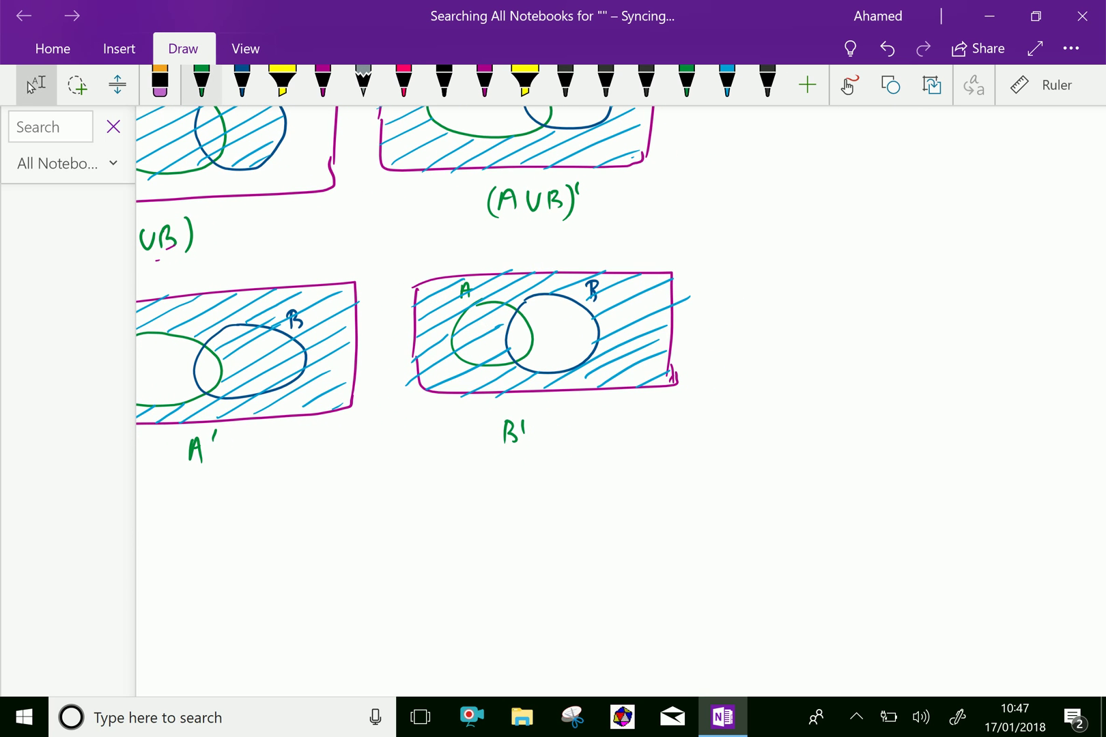
Write the A'∩B' label, then draw green circle A and dark blue circle B.
click(202, 84)
scroll(553, 397, down, 2)
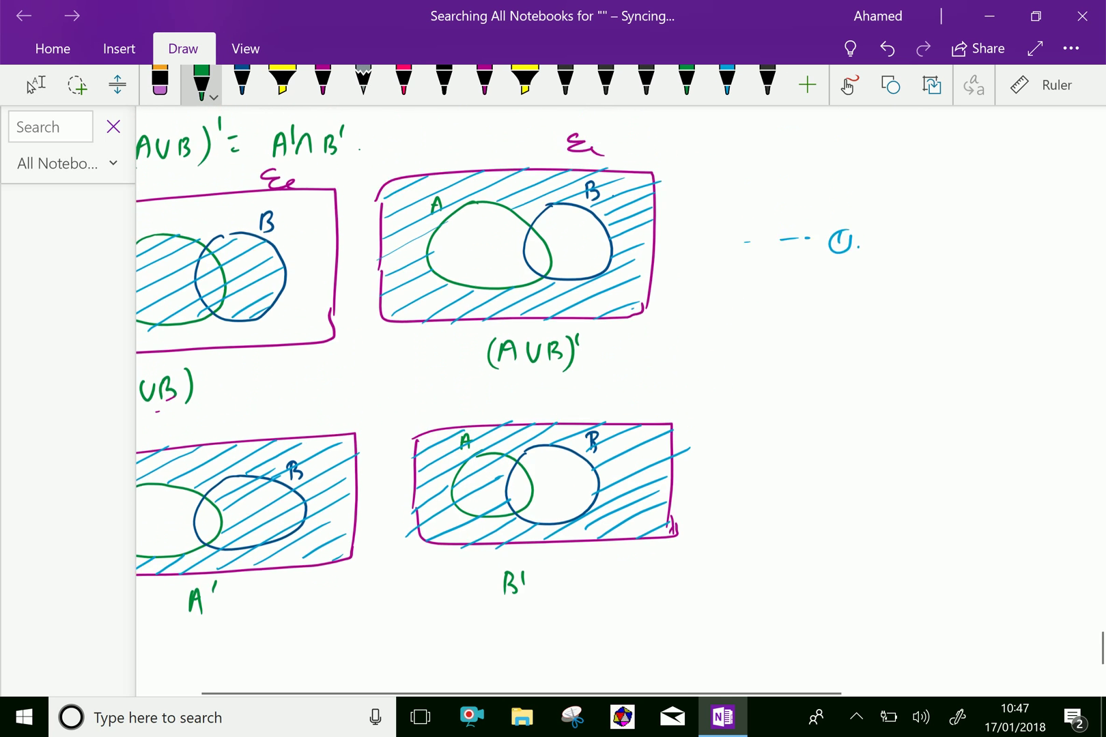
scroll(553, 398, up, 2)
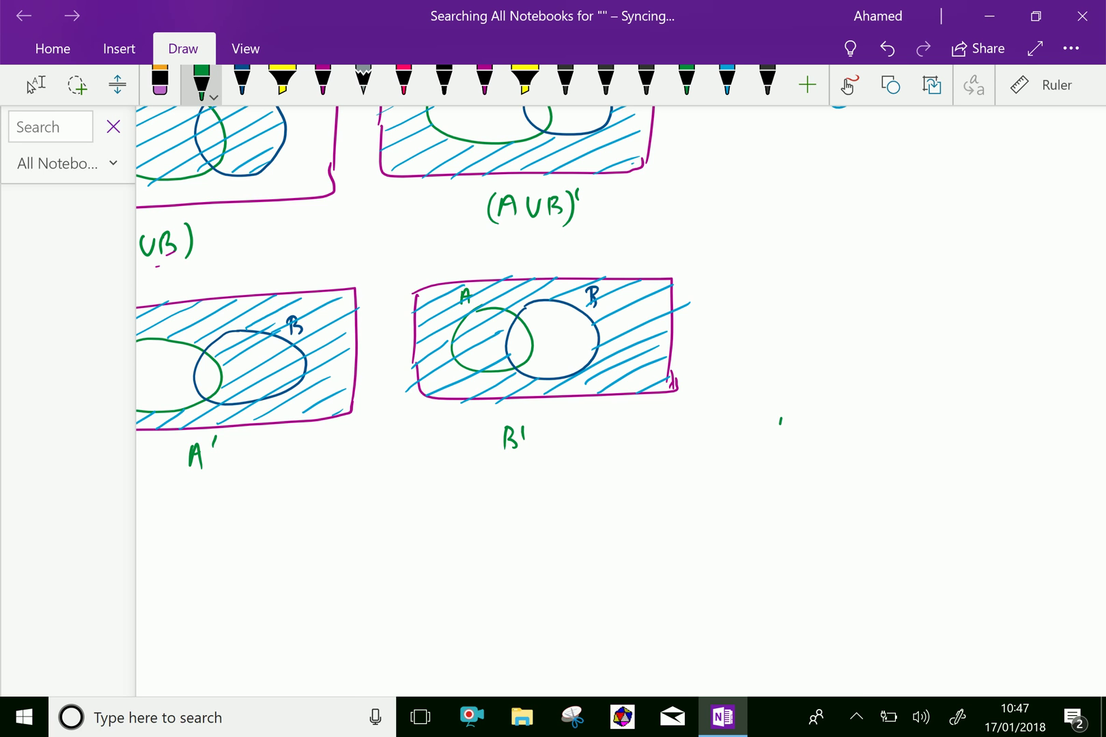
mouse_move(780, 421)
mouse_down()
mouse_move(794, 434)
mouse_move(794, 422)
mouse_up()
drag(806, 412, 801, 425)
drag(822, 439, 875, 429)
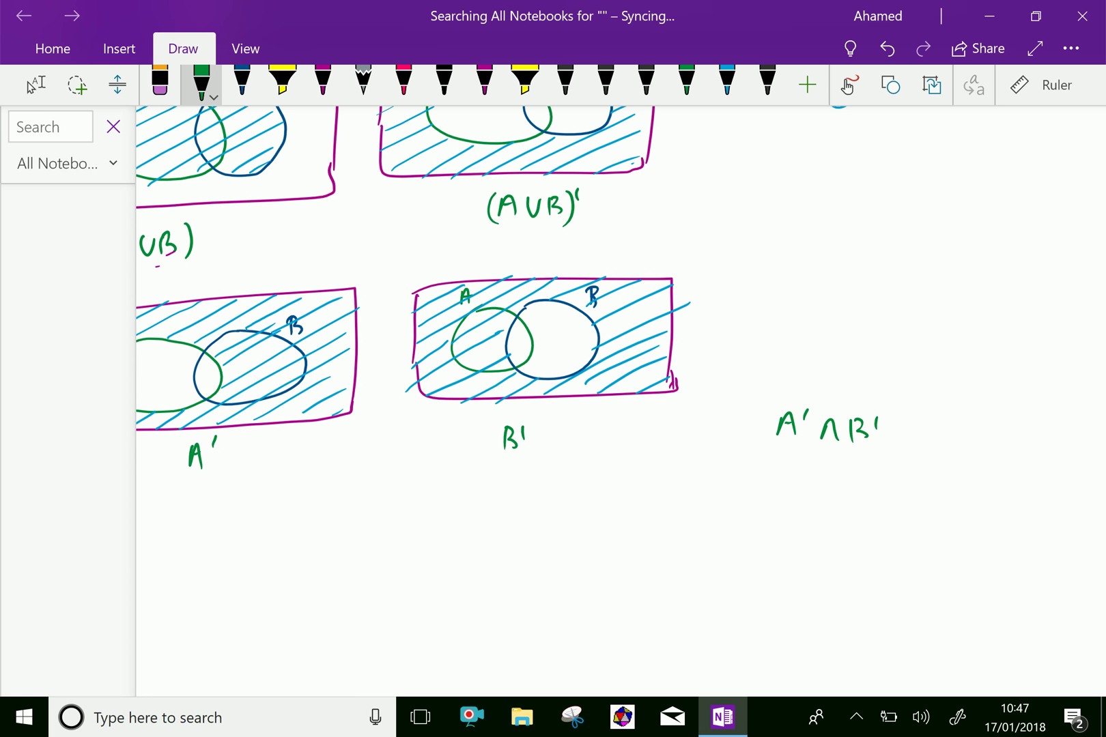
mouse_move(806, 283)
mouse_down()
mouse_move(769, 345)
mouse_move(855, 294)
mouse_move(782, 290)
mouse_up()
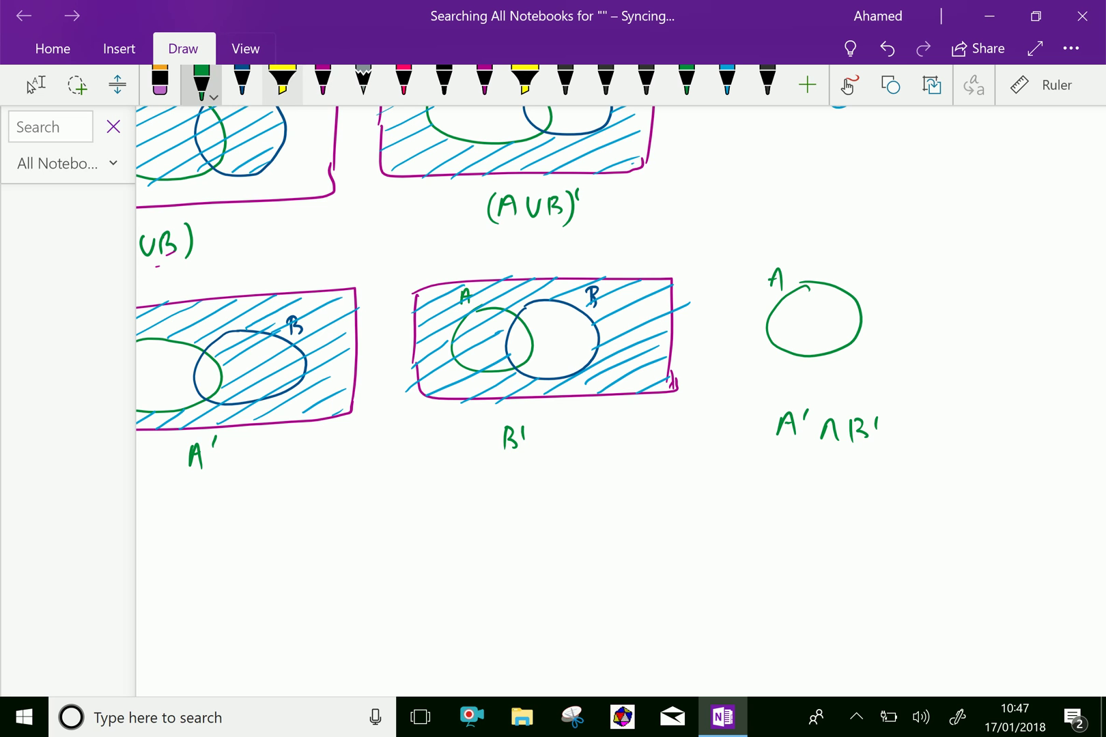
click(241, 83)
mouse_move(877, 280)
mouse_down()
mouse_move(838, 311)
mouse_move(926, 326)
mouse_move(875, 280)
mouse_move(925, 284)
mouse_up()
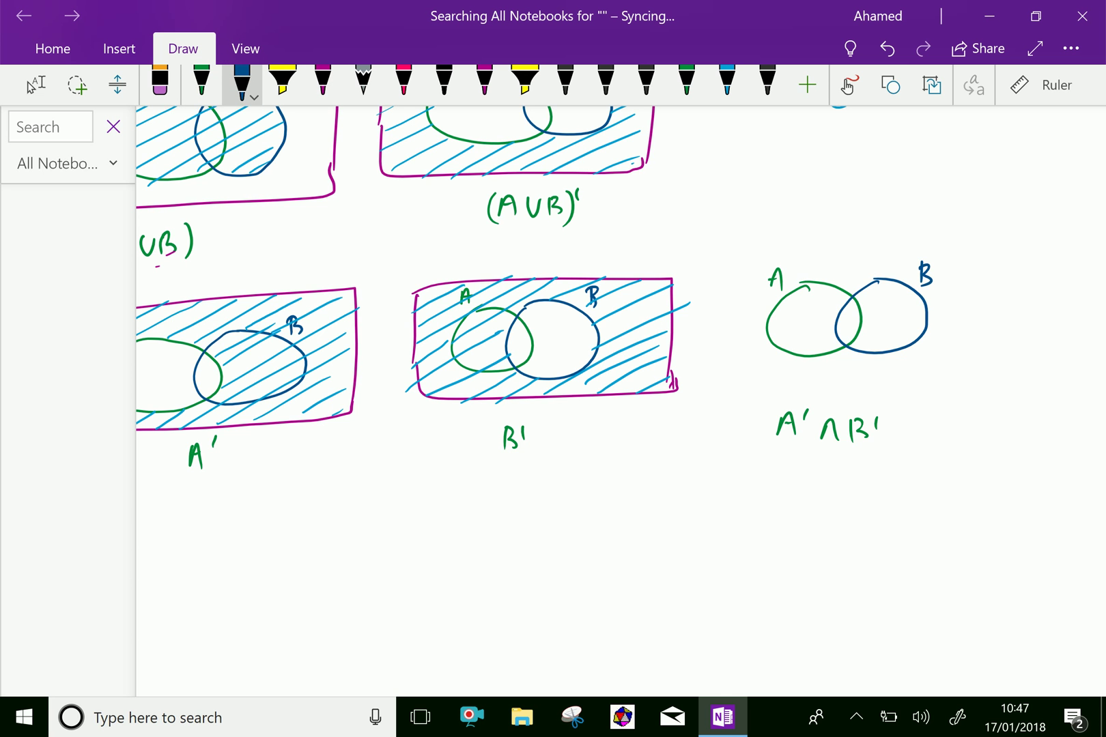
Frame the diagram in magenta and add ε marks above the A'∩B', B' and A' frames.
click(322, 83)
mouse_move(728, 280)
mouse_down()
mouse_move(727, 349)
mouse_move(909, 244)
mouse_move(973, 367)
mouse_up()
mouse_move(726, 349)
mouse_down()
mouse_move(853, 371)
mouse_move(963, 361)
mouse_up()
drag(724, 270, 726, 290)
mouse_move(888, 217)
mouse_down()
mouse_move(881, 226)
mouse_move(909, 238)
mouse_up()
mouse_move(621, 245)
mouse_down()
mouse_move(611, 258)
mouse_move(631, 273)
mouse_up()
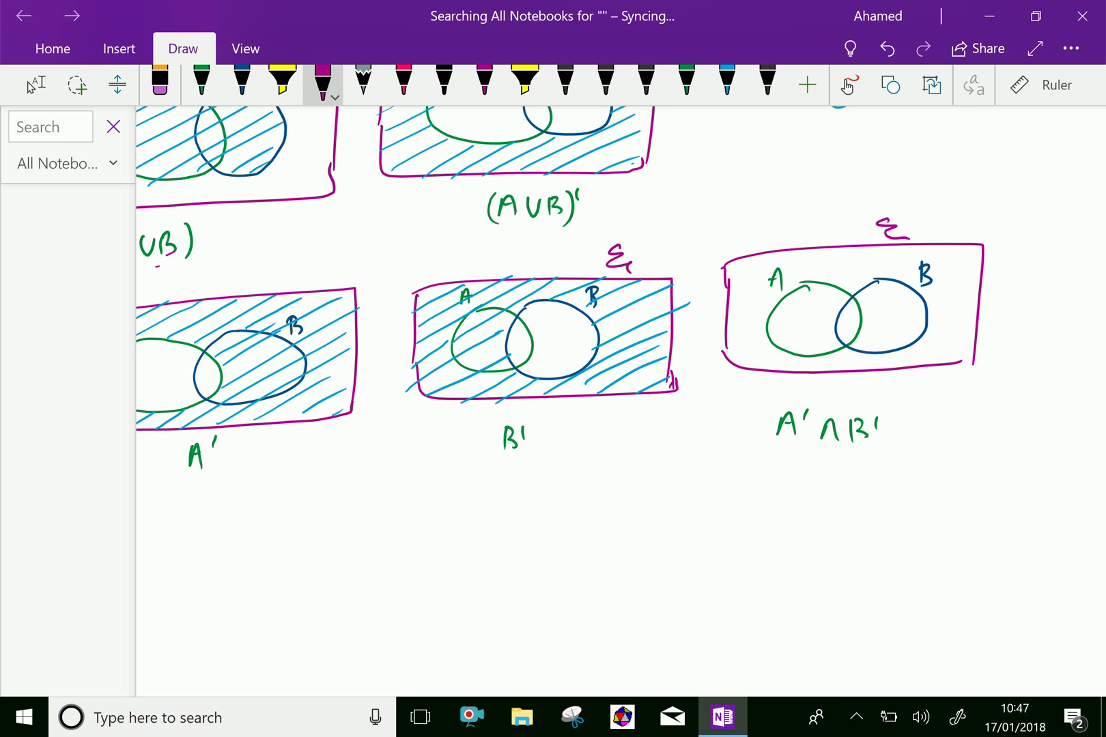
drag(320, 257, 332, 277)
scroll(553, 362, up, 2)
scroll(553, 363, up, 2)
scroll(553, 363, down, 4)
scroll(553, 363, down, 1)
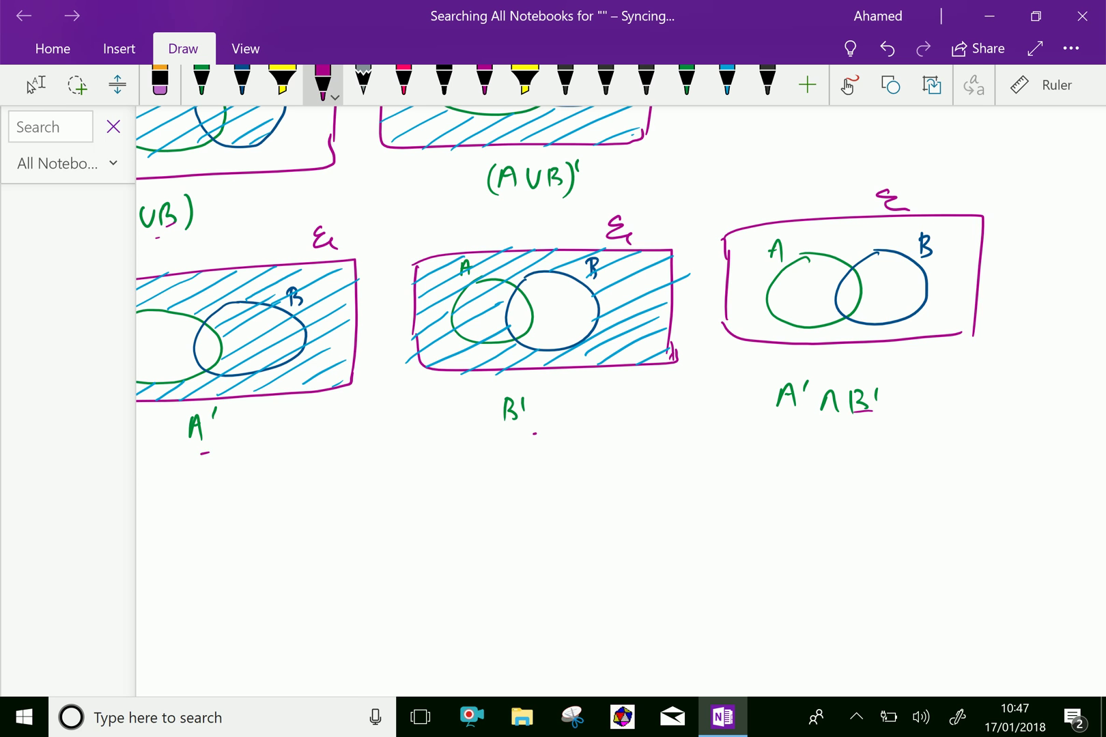
scroll(619, 401, up, 1)
scroll(619, 401, up, 1)
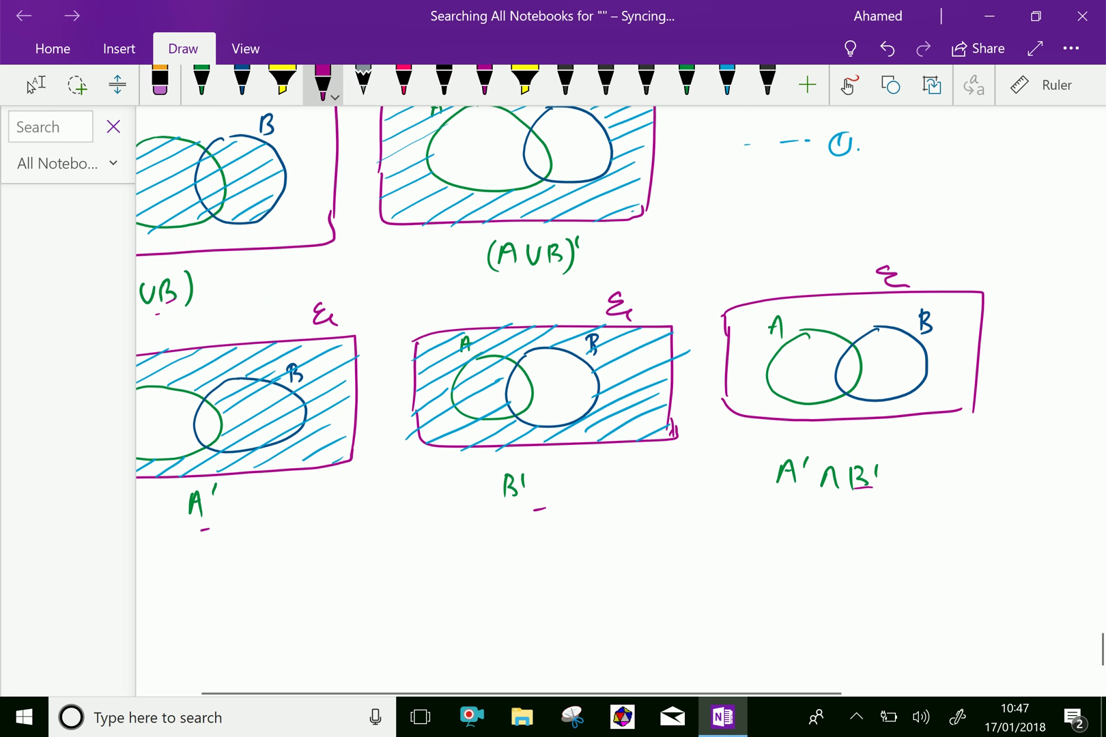
Hatch the top and lower-left of the A'∩B' box, outside both circles, in light blue.
click(727, 84)
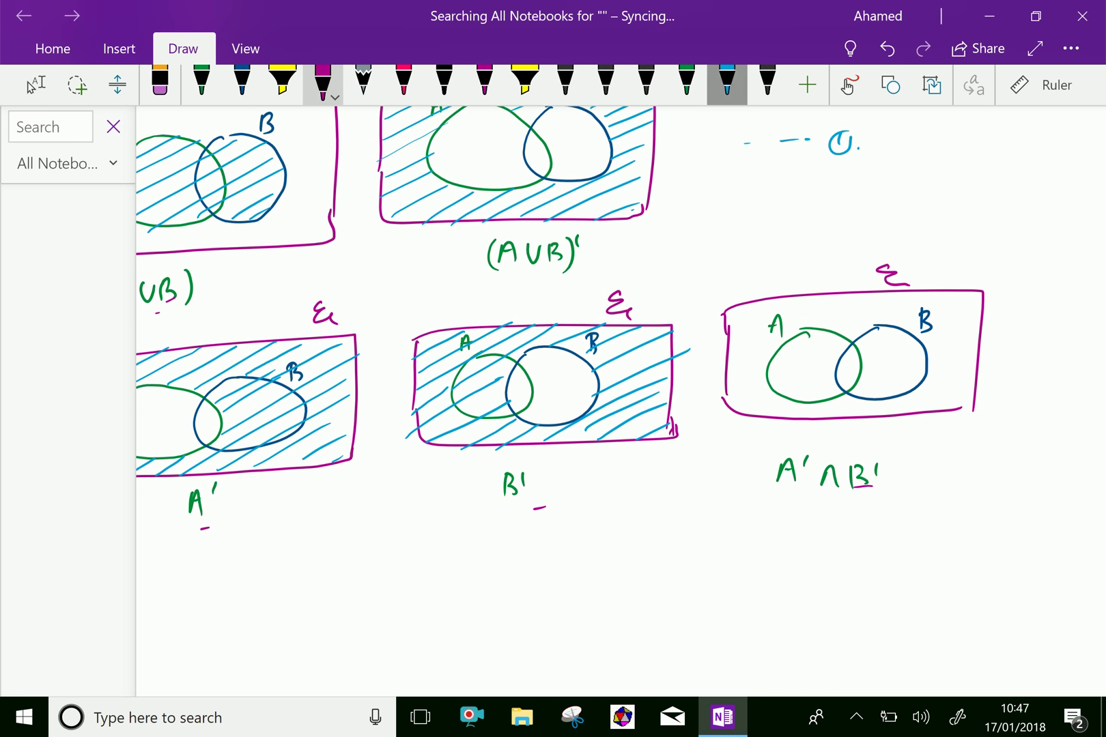
mouse_move(723, 326)
mouse_down()
mouse_move(795, 297)
mouse_move(846, 293)
mouse_up()
drag(727, 364, 883, 294)
mouse_move(842, 333)
mouse_down()
mouse_move(924, 296)
mouse_move(960, 297)
mouse_up()
drag(912, 342, 976, 317)
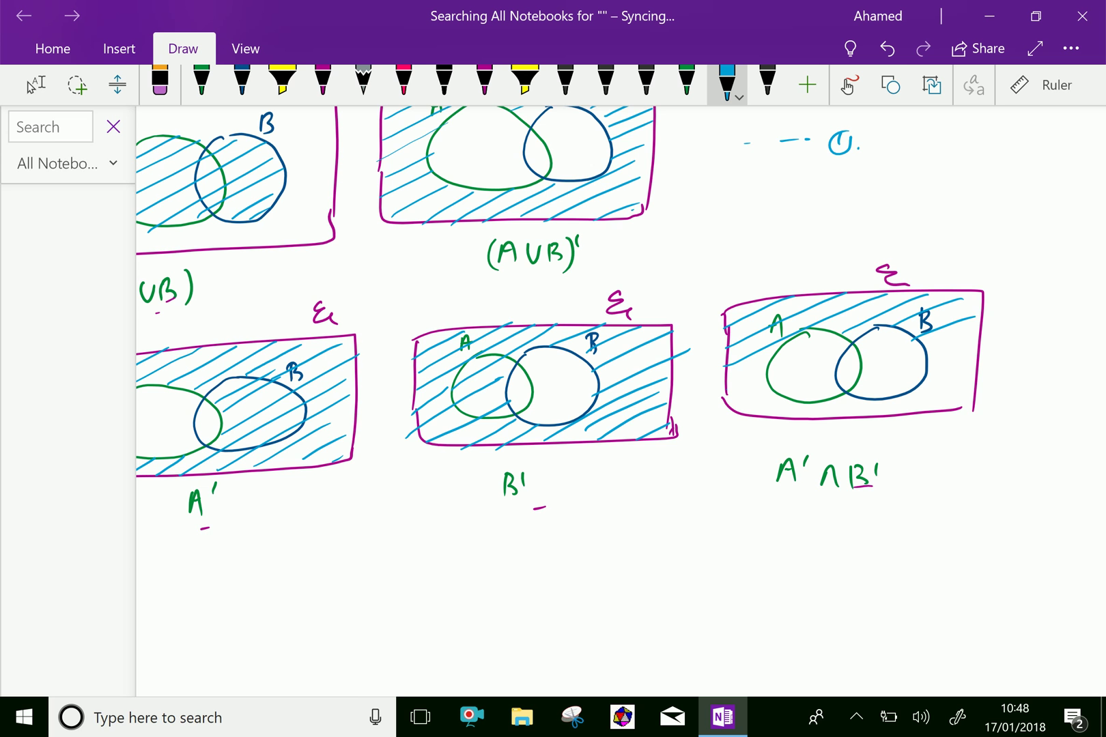
mouse_move(719, 394)
mouse_down()
mouse_move(772, 365)
mouse_move(775, 396)
mouse_move(850, 412)
mouse_move(916, 389)
mouse_move(976, 340)
mouse_up()
Finish the blue hatching below and right of circle B, adding dashed strokes beside the A'∩B' box.
mouse_move(928, 379)
mouse_down()
mouse_move(976, 360)
mouse_move(966, 383)
mouse_up()
drag(940, 410, 957, 402)
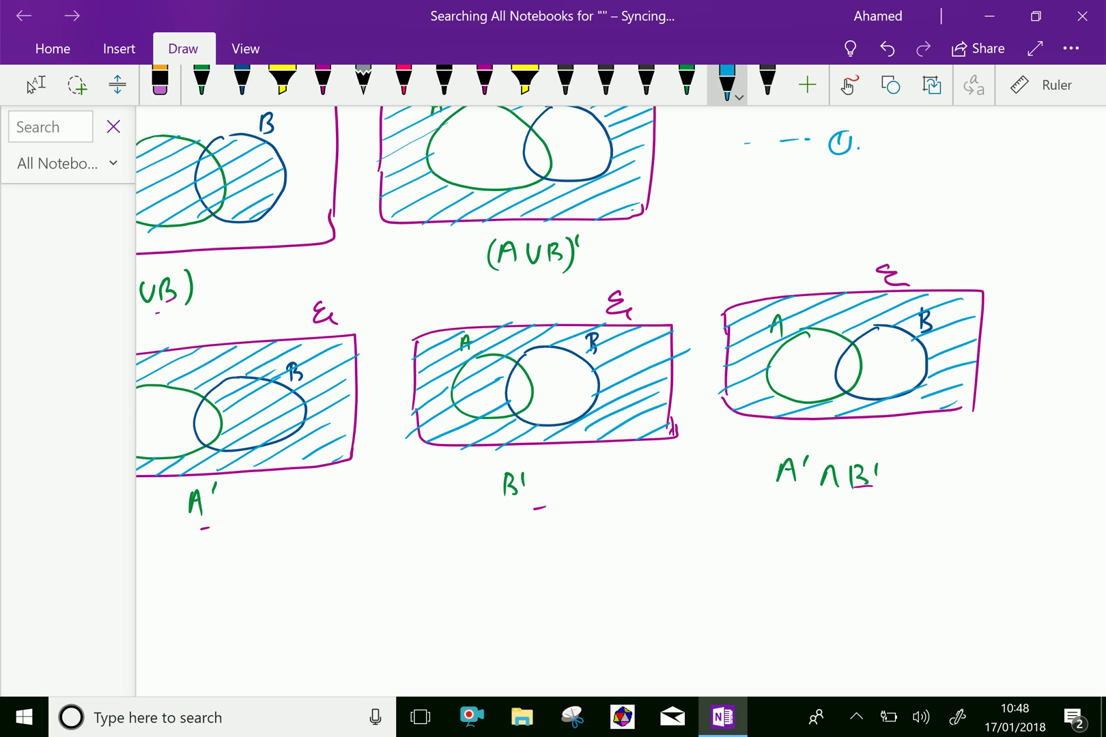
scroll(619, 400, right, 3)
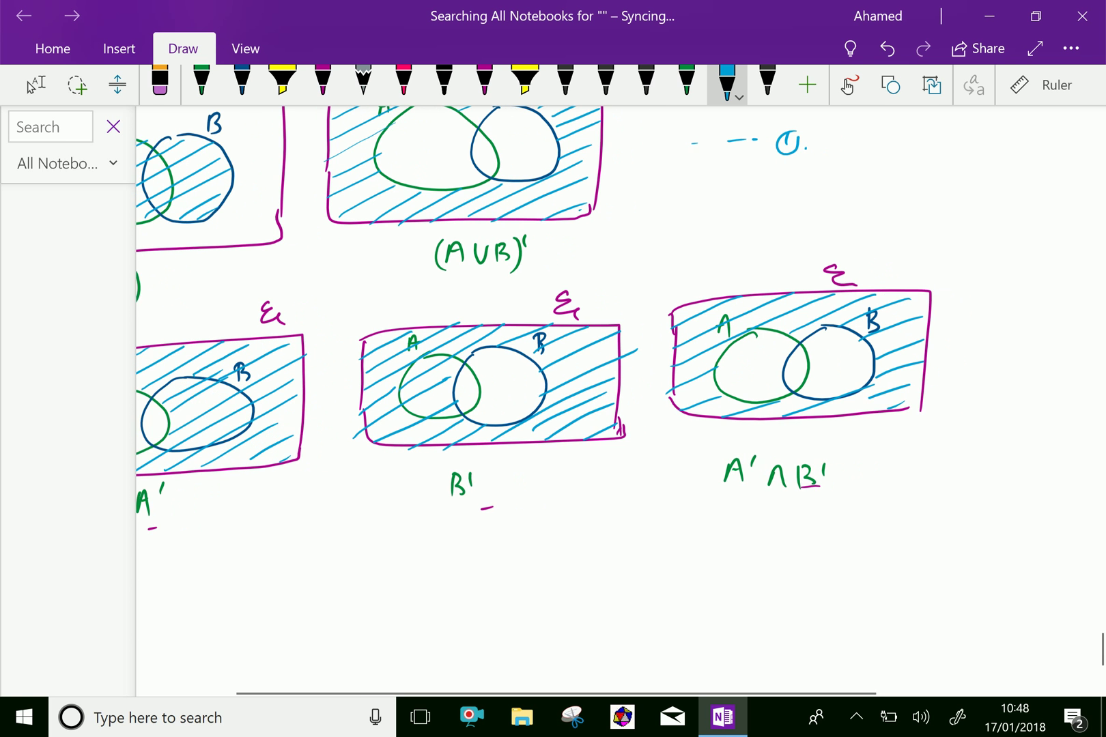
drag(959, 361, 1002, 358)
click(1016, 358)
mouse_move(1037, 354)
mouse_down()
mouse_move(1049, 352)
mouse_move(1058, 376)
mouse_up()
scroll(553, 398, down, 5)
scroll(553, 397, left, 3)
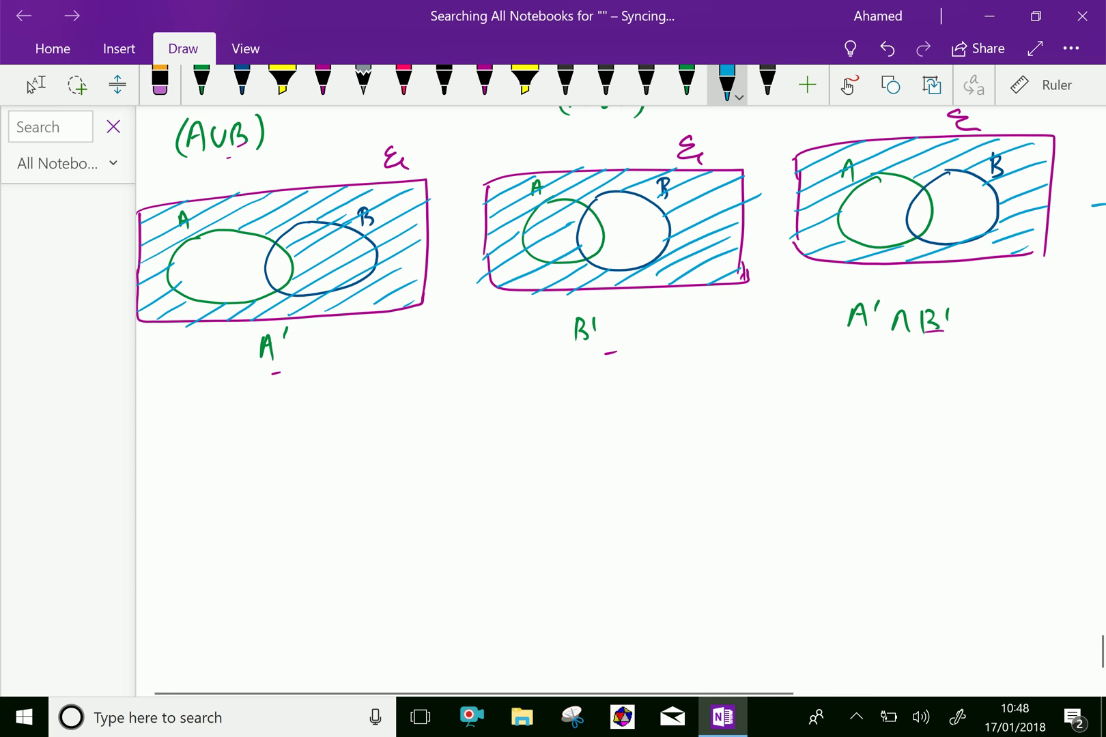
Handwrite 'from ① and ②' below the diagrams in blue.
mouse_move(201, 413)
mouse_down()
mouse_move(196, 436)
mouse_move(226, 420)
mouse_up()
drag(235, 428, 274, 425)
drag(279, 409, 275, 409)
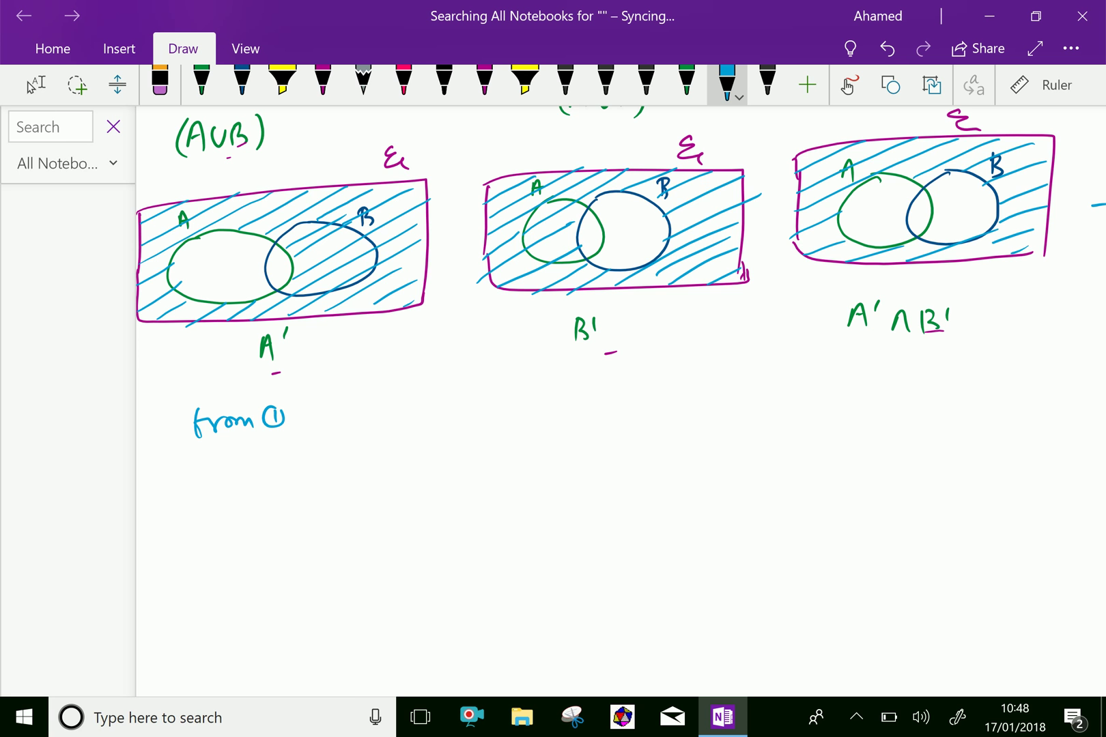
drag(323, 415, 327, 427)
drag(328, 426, 375, 432)
mouse_move(409, 417)
mouse_down()
mouse_move(429, 433)
mouse_move(407, 435)
mouse_up()
Complete the conclusion with 'we get (A∪B)' = A'∩B''.
mouse_move(481, 414)
mouse_down()
mouse_move(527, 420)
mouse_move(549, 441)
mouse_move(592, 414)
mouse_up()
mouse_move(590, 407)
mouse_down()
mouse_move(592, 431)
mouse_move(651, 409)
mouse_move(661, 431)
mouse_move(678, 413)
mouse_move(683, 433)
mouse_up()
drag(683, 411, 709, 439)
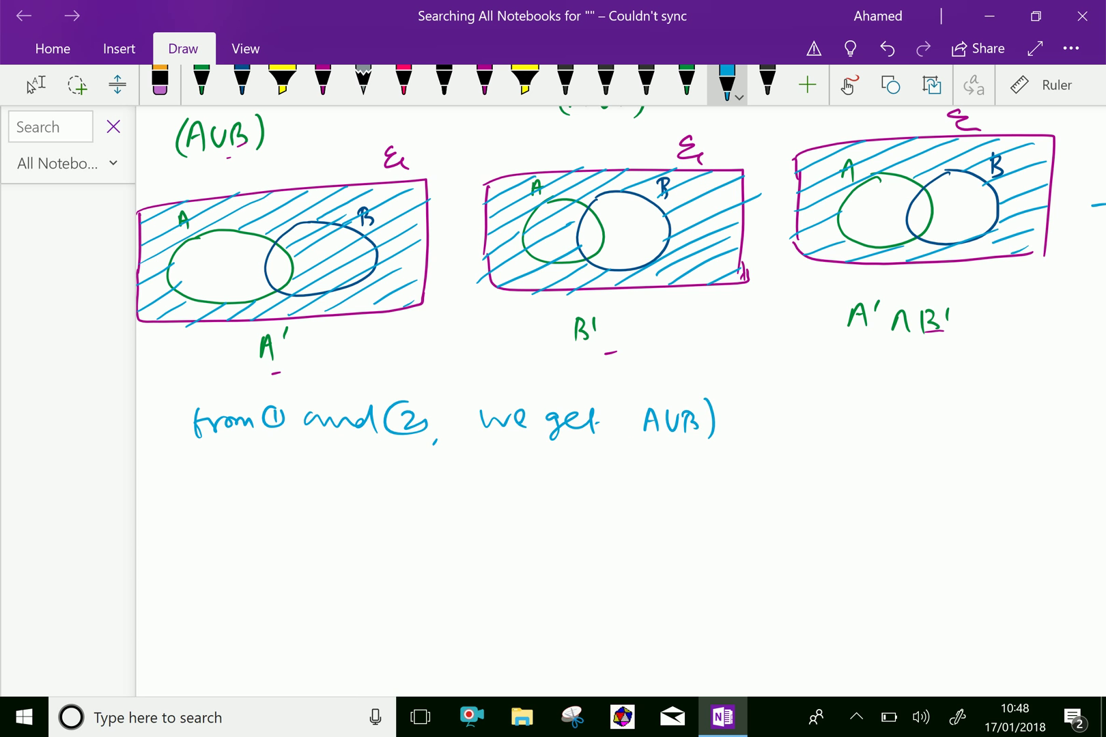
drag(635, 400, 634, 438)
mouse_move(715, 392)
mouse_down()
mouse_move(713, 408)
mouse_move(740, 411)
mouse_up()
mouse_move(758, 432)
mouse_down()
mouse_move(766, 405)
mouse_move(775, 431)
mouse_move(781, 415)
mouse_move(811, 428)
mouse_up()
mouse_move(824, 403)
mouse_down()
mouse_move(824, 427)
mouse_move(845, 411)
mouse_up()
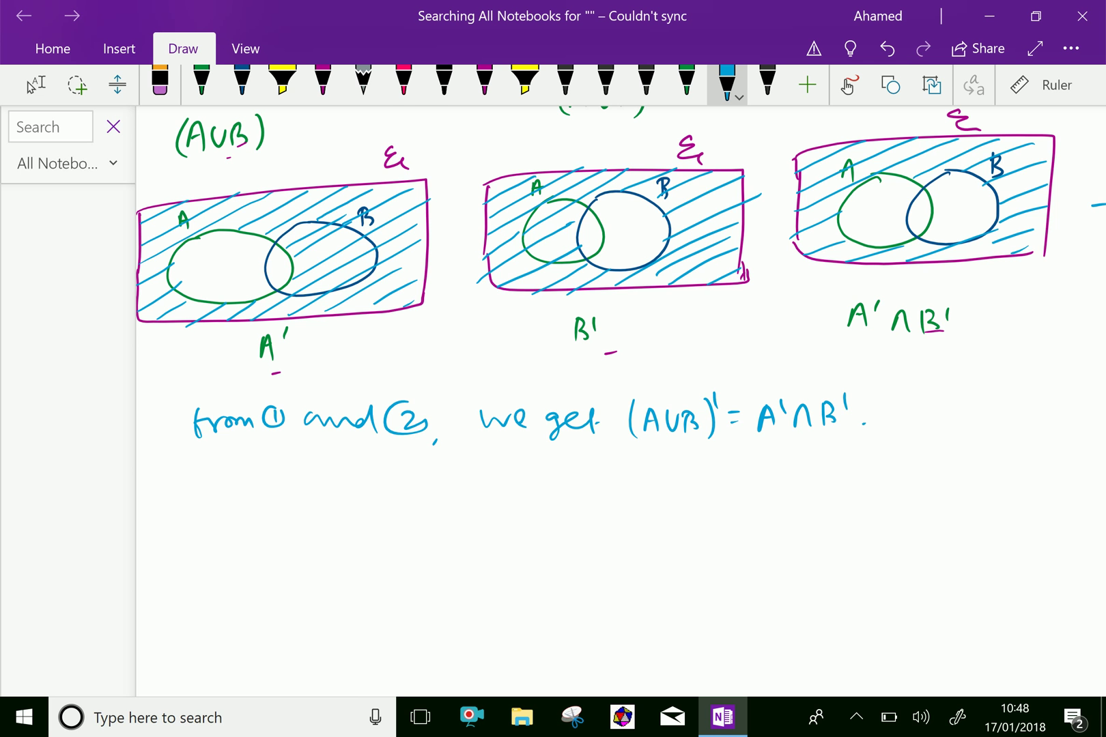
scroll(553, 398, down, 3)
In green ink, write the heading '(ii) (A∩B)' below the part (i) conclusion.
click(35, 85)
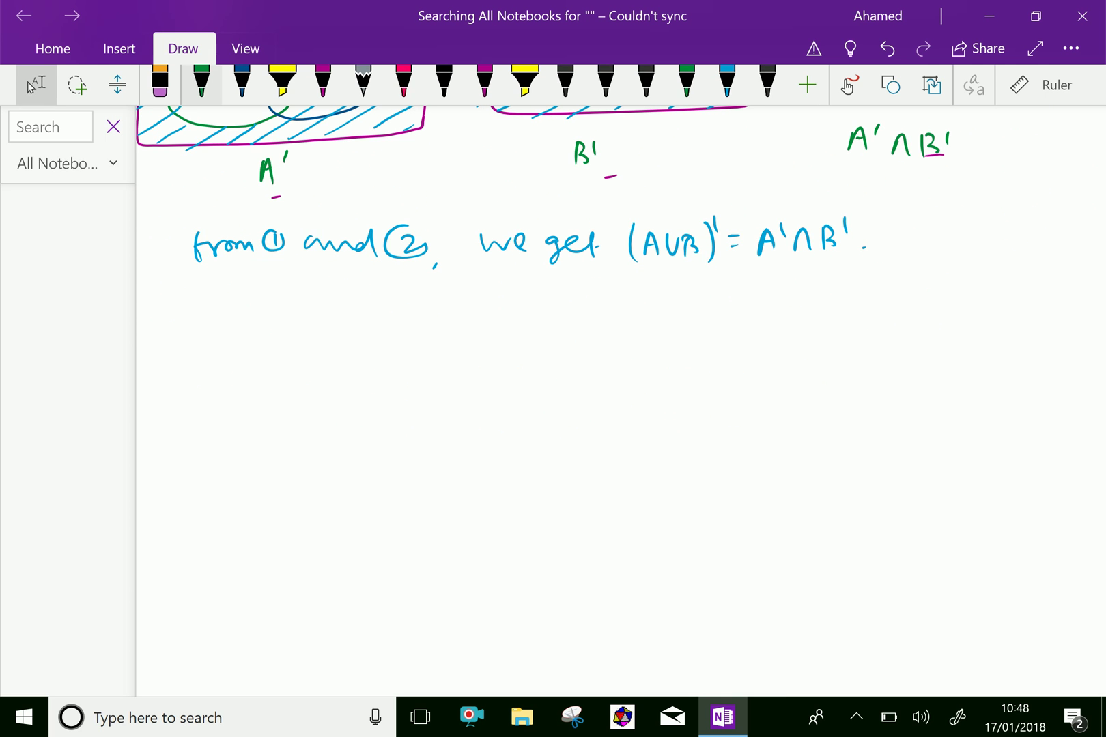
click(201, 85)
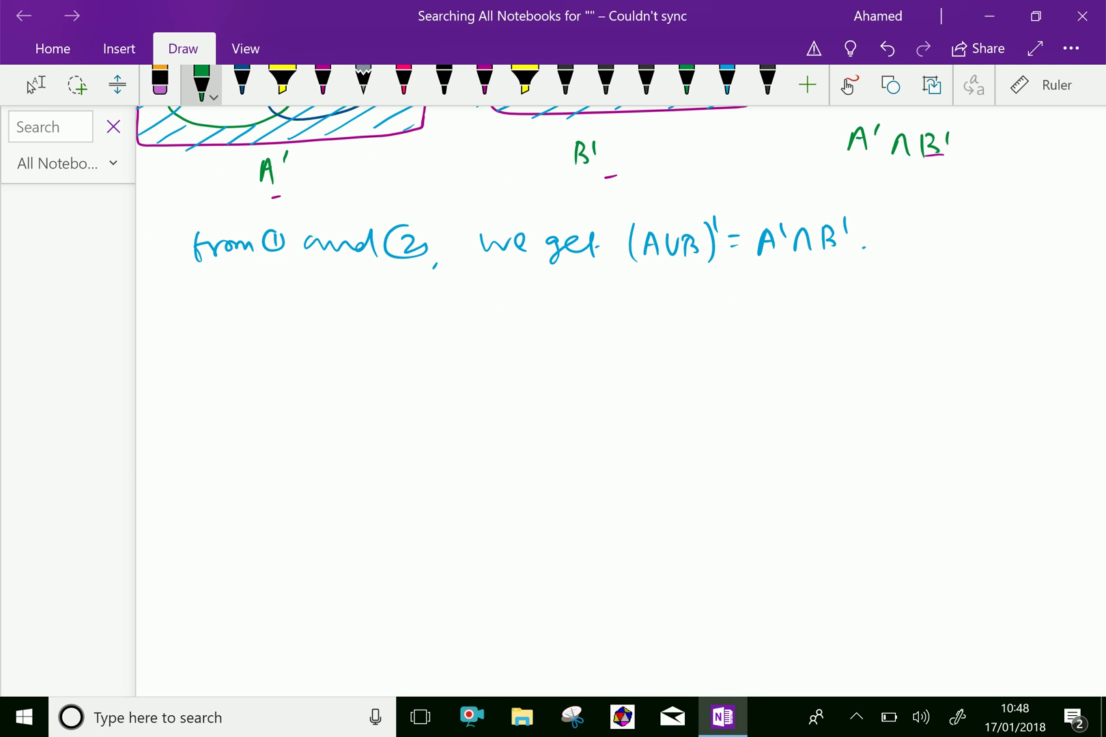
mouse_move(195, 346)
mouse_down()
mouse_move(194, 373)
mouse_move(219, 366)
mouse_move(180, 388)
mouse_up()
mouse_move(267, 346)
mouse_down()
mouse_move(264, 373)
mouse_move(280, 373)
mouse_up()
mouse_move(266, 361)
mouse_down()
mouse_move(303, 372)
mouse_move(317, 362)
mouse_move(313, 374)
mouse_move(334, 378)
mouse_up()
drag(264, 340, 256, 384)
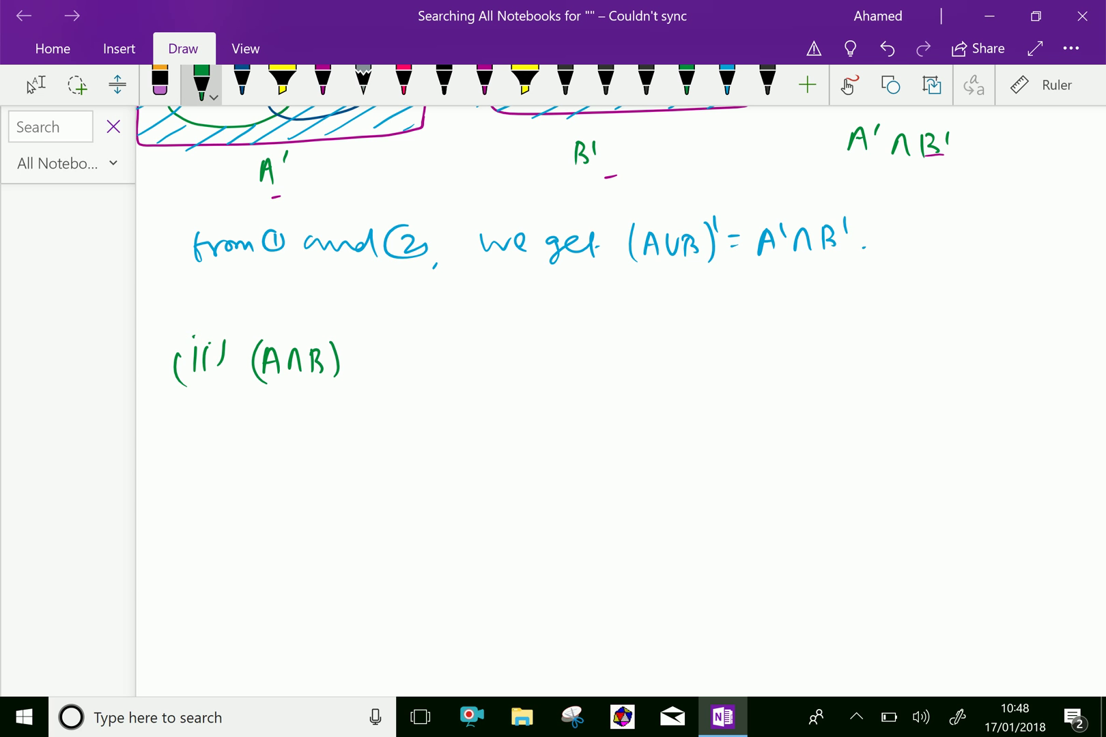
Finish the law with the prime and '= A'∪B'', then return to the Select tool.
mouse_move(342, 336)
mouse_down()
mouse_move(339, 352)
mouse_move(374, 352)
mouse_up()
drag(365, 365, 380, 363)
mouse_move(410, 373)
mouse_down()
mouse_move(417, 346)
mouse_move(425, 374)
mouse_move(473, 346)
mouse_move(487, 369)
mouse_up()
mouse_move(484, 344)
mouse_down()
mouse_move(497, 358)
mouse_move(489, 370)
mouse_up()
drag(507, 335, 505, 346)
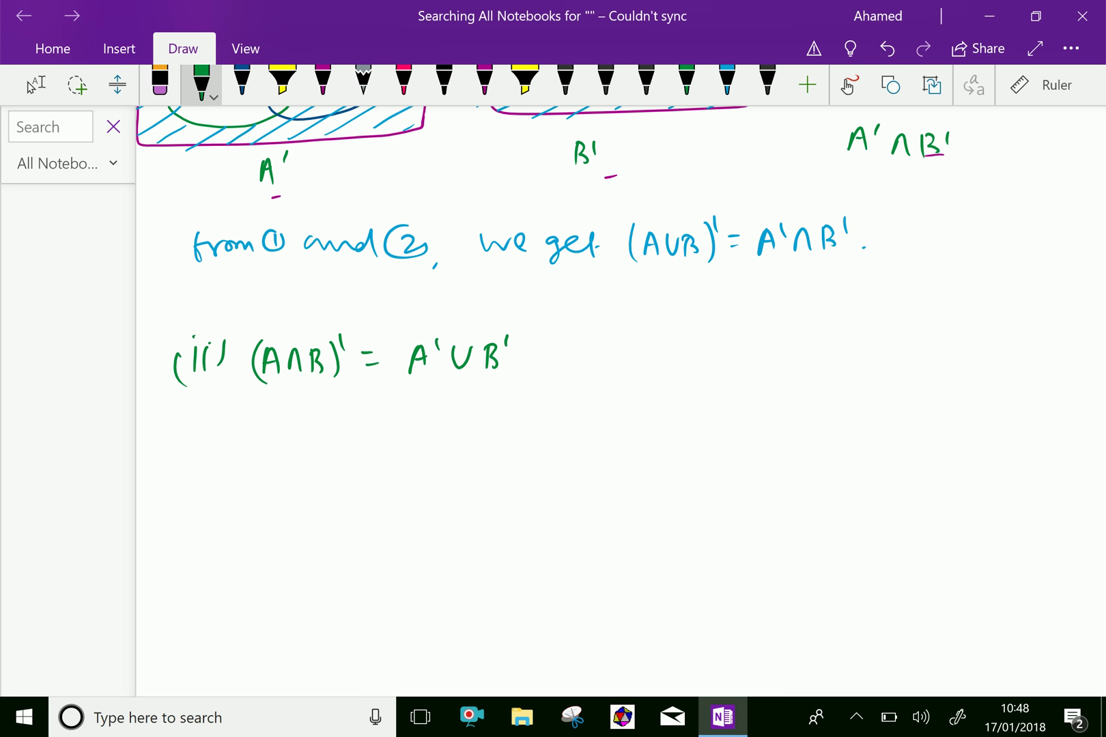
scroll(620, 401, left, 2)
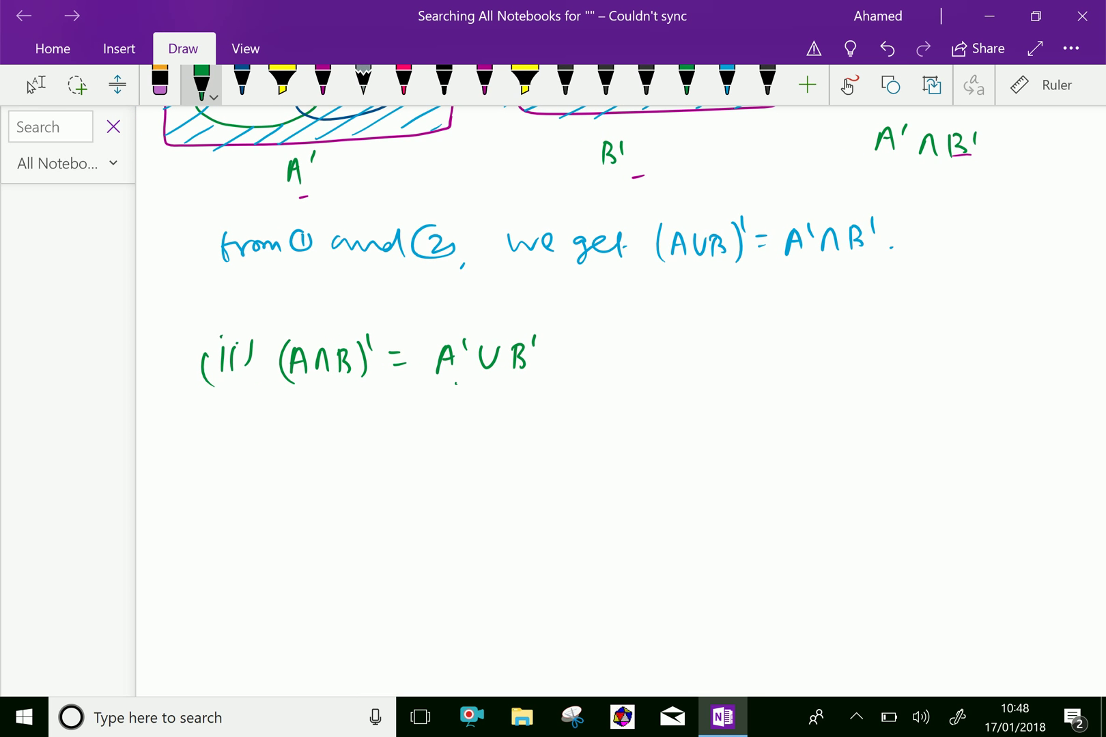
click(242, 84)
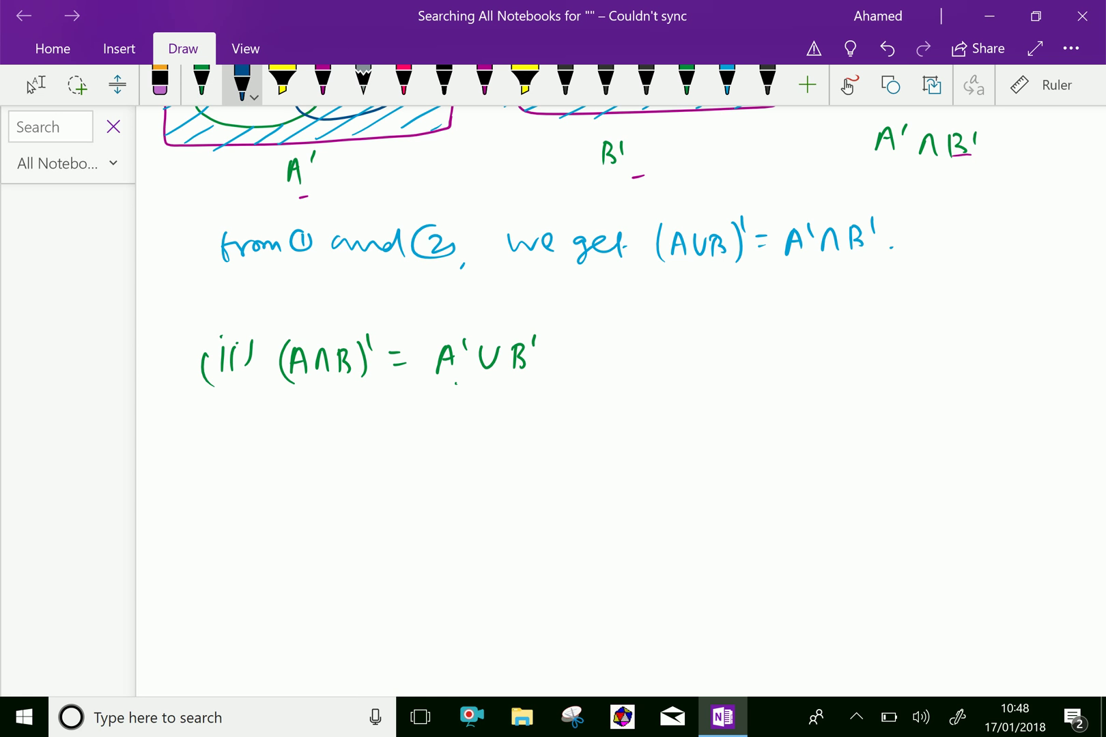
click(36, 84)
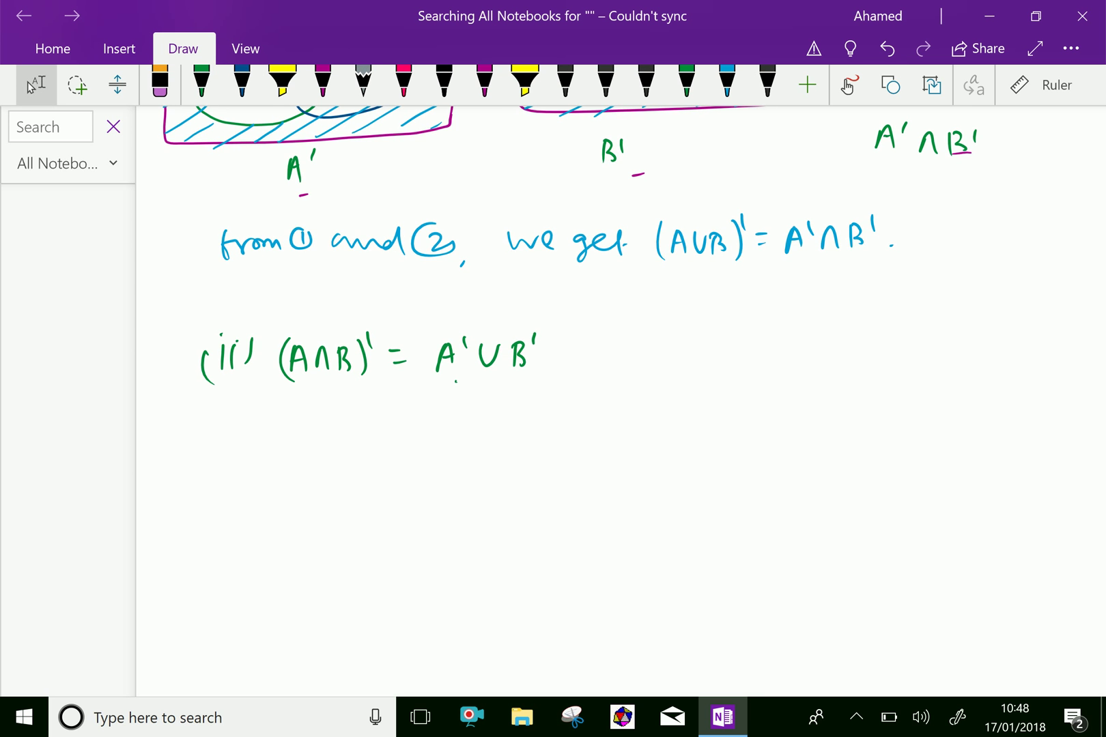
scroll(553, 389, down, 3)
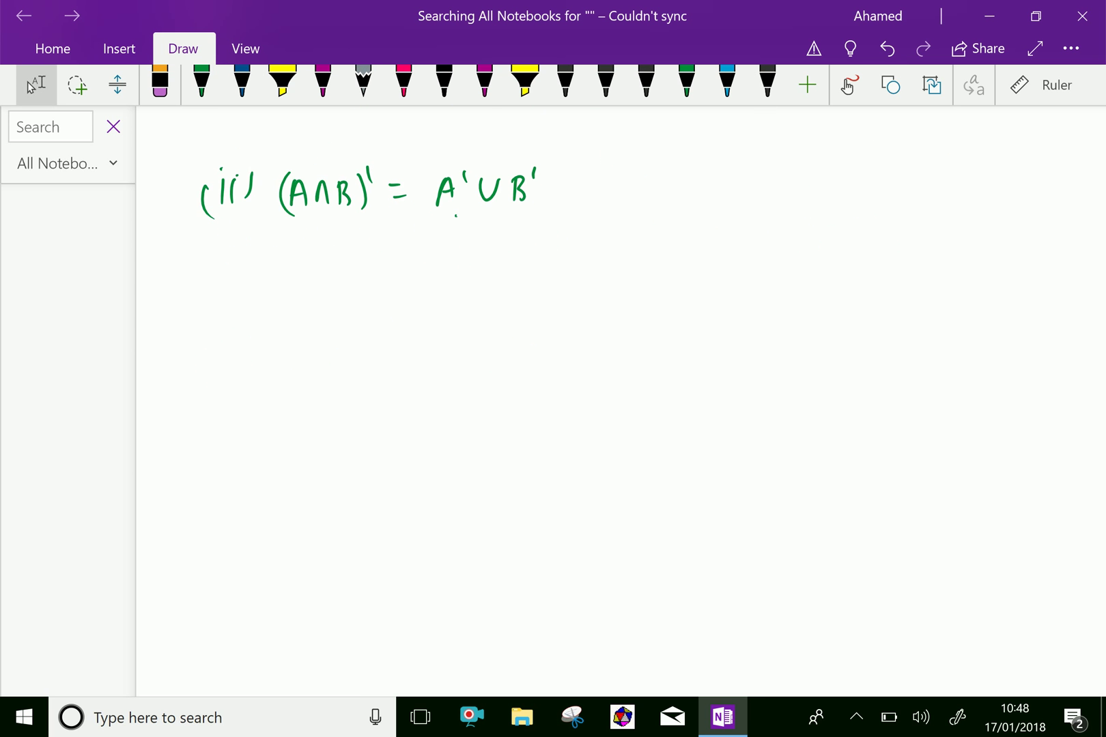
Write the caption '(A∩B)' in green under part (ii).
click(201, 84)
mouse_move(272, 430)
mouse_down()
mouse_move(270, 441)
mouse_move(308, 448)
mouse_up()
drag(314, 424, 318, 449)
drag(338, 414, 339, 450)
drag(250, 420, 248, 458)
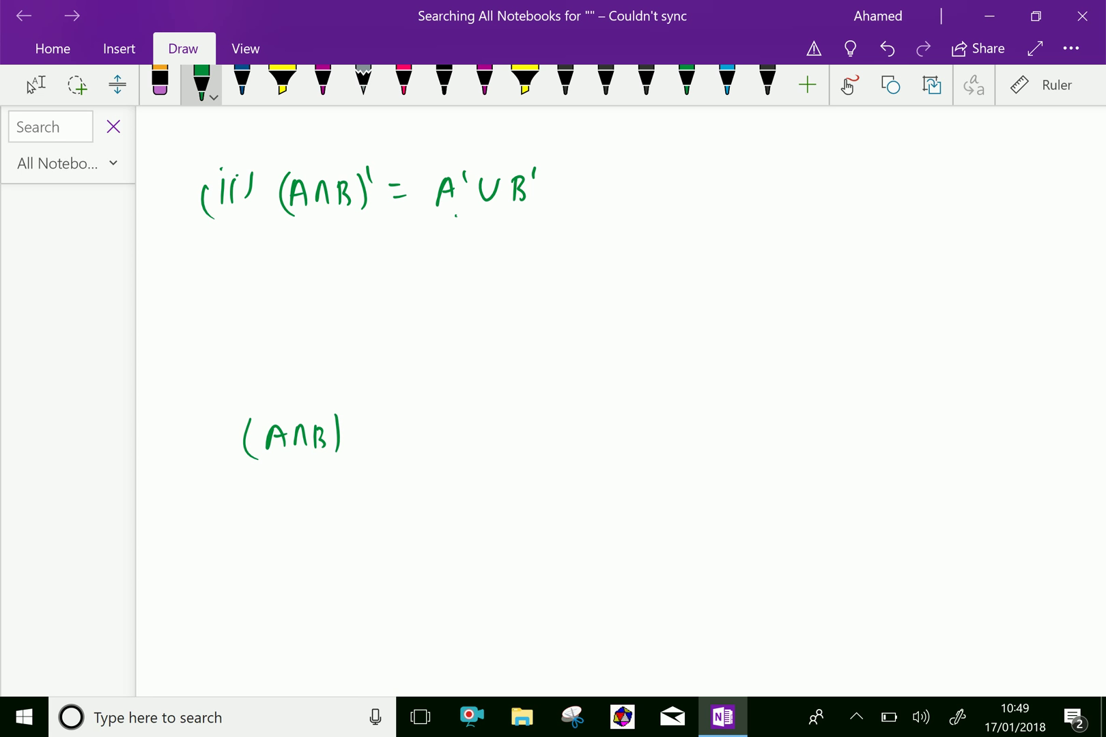
Draw green circle A and overlapping blue circle B, labelling circle A.
mouse_move(266, 279)
mouse_down()
mouse_move(321, 362)
mouse_move(270, 277)
mouse_up()
click(241, 79)
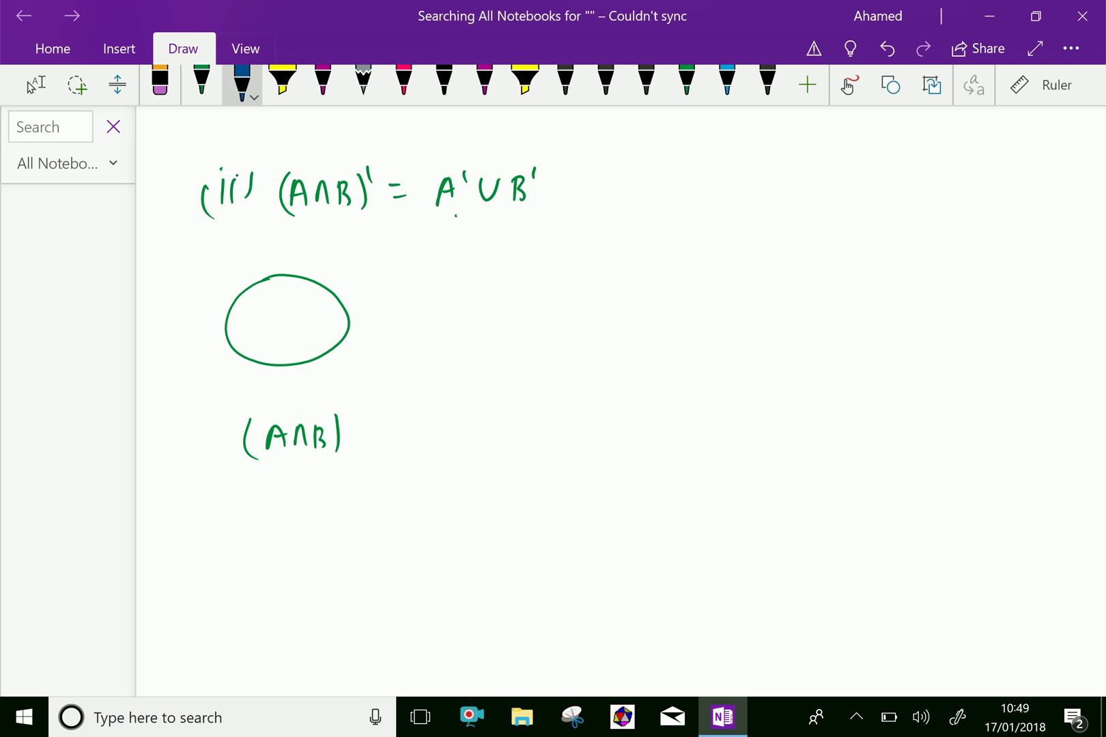
mouse_move(345, 275)
mouse_down()
mouse_move(358, 268)
mouse_move(416, 320)
mouse_move(361, 266)
mouse_move(408, 281)
mouse_up()
click(201, 79)
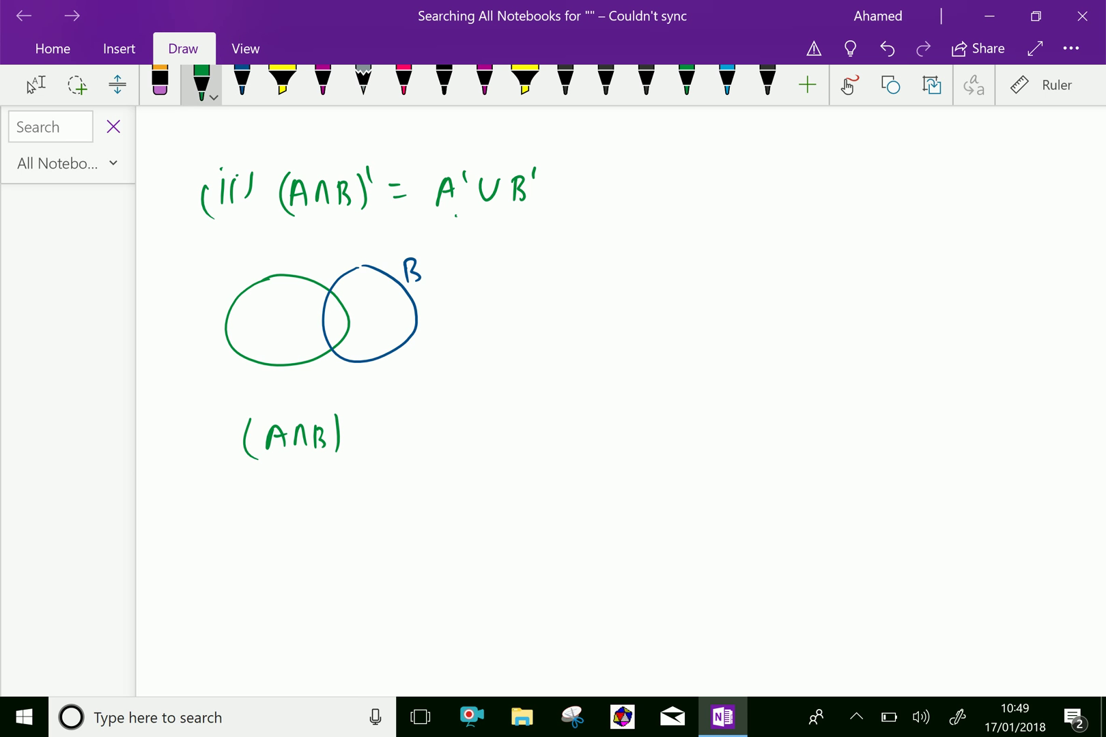
drag(237, 257, 238, 284)
mouse_move(240, 275)
mouse_down()
mouse_move(250, 284)
mouse_move(241, 288)
mouse_move(250, 281)
mouse_up()
Enclose the circles in a magenta box and hatch the A∩B overlap in blue.
click(323, 79)
mouse_move(188, 262)
mouse_down()
mouse_move(190, 339)
mouse_move(449, 233)
mouse_move(459, 342)
mouse_up()
mouse_move(190, 336)
mouse_down()
mouse_move(197, 361)
mouse_move(393, 376)
mouse_move(459, 339)
mouse_up()
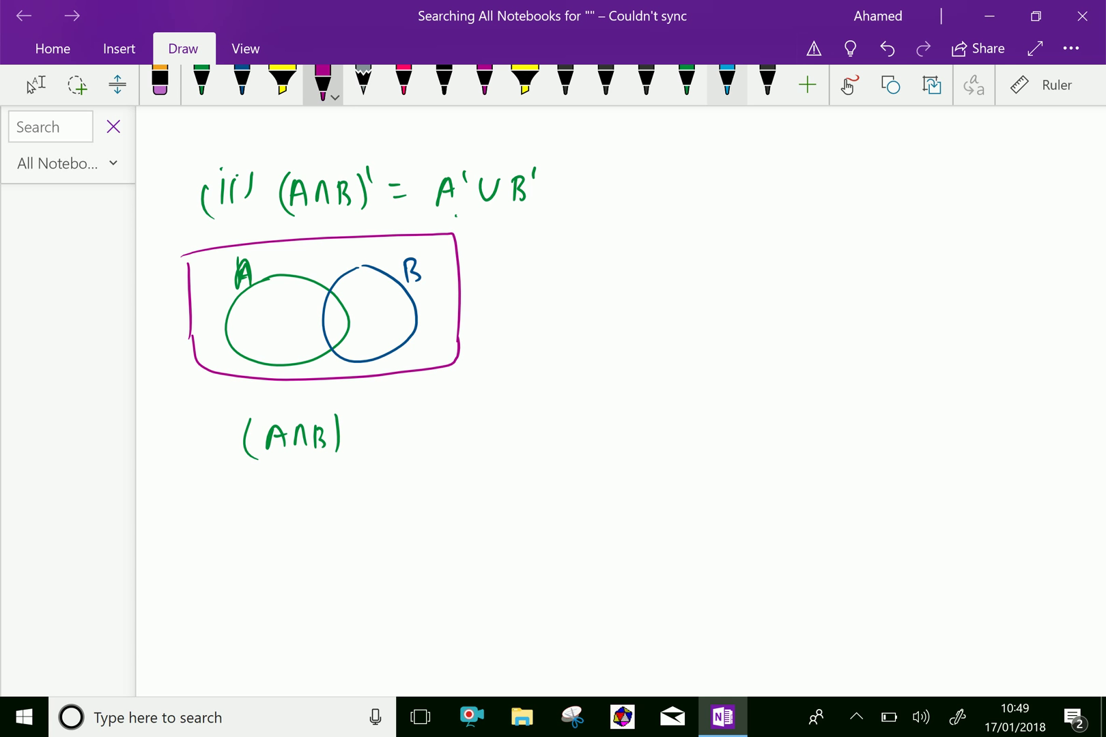
click(726, 82)
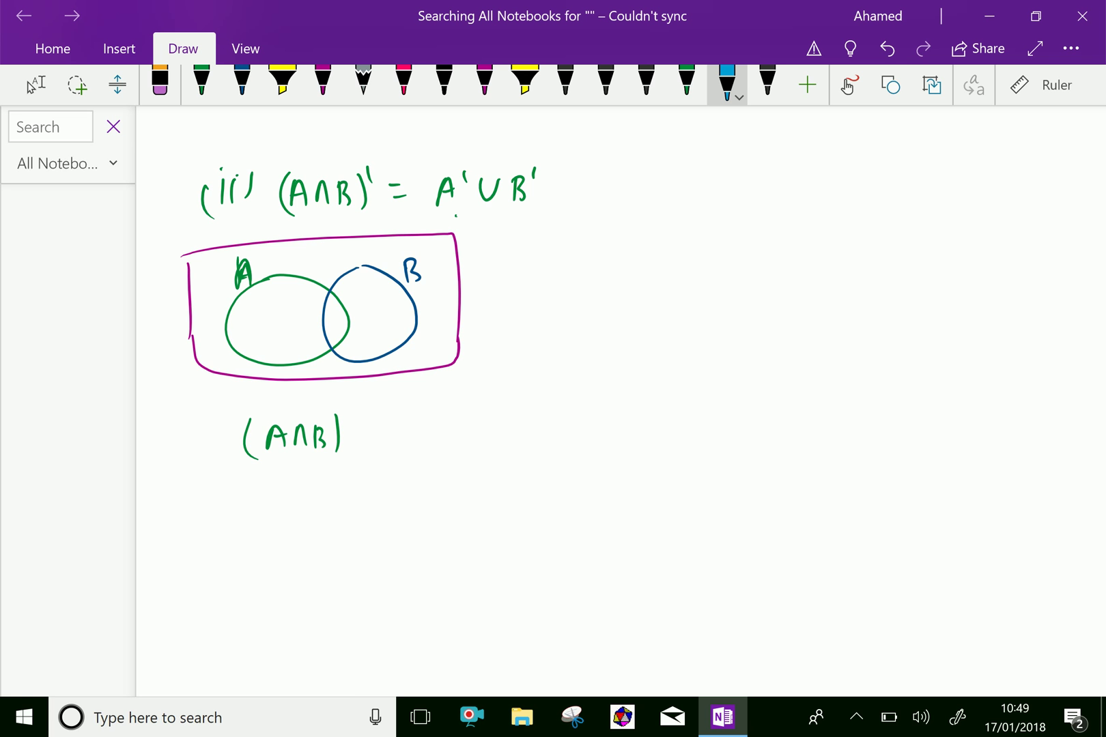
drag(326, 316, 345, 319)
drag(328, 338, 339, 333)
drag(326, 352, 339, 345)
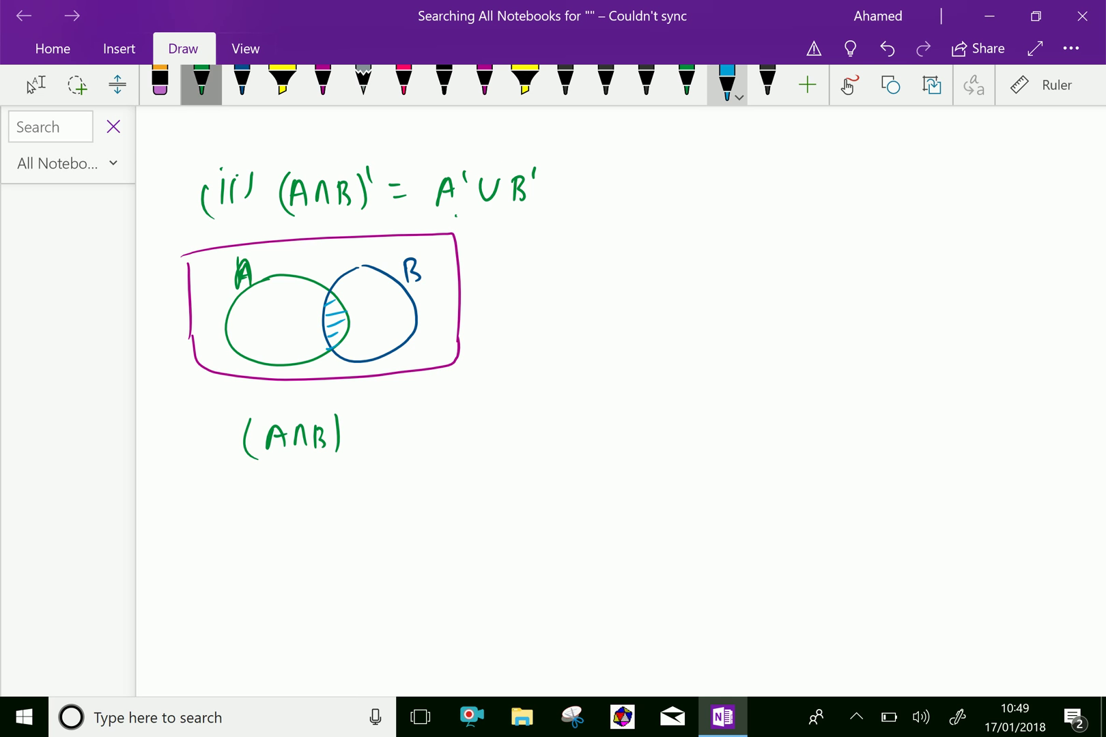
Write the green caption A'∪B' to the right of the first diagram.
click(201, 84)
mouse_move(634, 404)
mouse_down()
mouse_move(641, 381)
mouse_move(651, 404)
mouse_up()
drag(638, 396, 647, 395)
drag(661, 380, 702, 409)
mouse_move(703, 388)
mouse_down()
mouse_move(710, 408)
mouse_move(725, 400)
mouse_up()
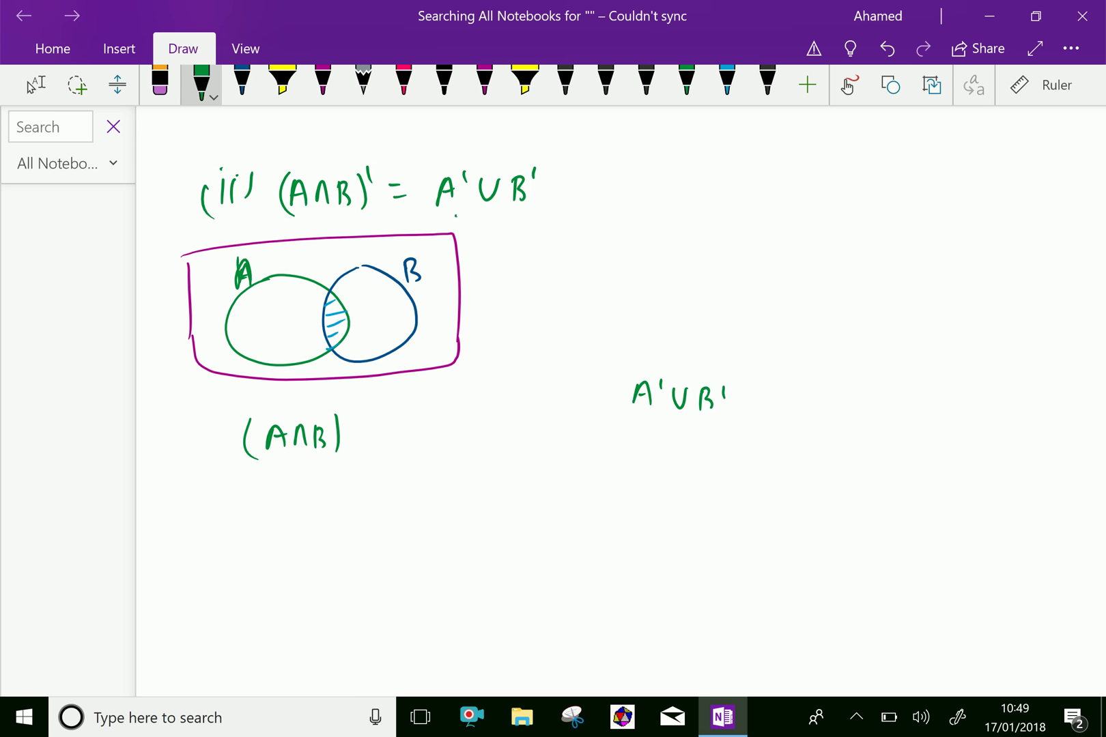
Draw circles A and B inside a magenta box, and mark both boxes with ε.
mouse_move(608, 259)
mouse_down()
mouse_move(563, 317)
mouse_move(676, 285)
mouse_move(610, 260)
mouse_move(627, 245)
mouse_move(687, 258)
mouse_move(691, 332)
mouse_move(682, 258)
mouse_move(725, 257)
mouse_up()
click(242, 84)
click(323, 84)
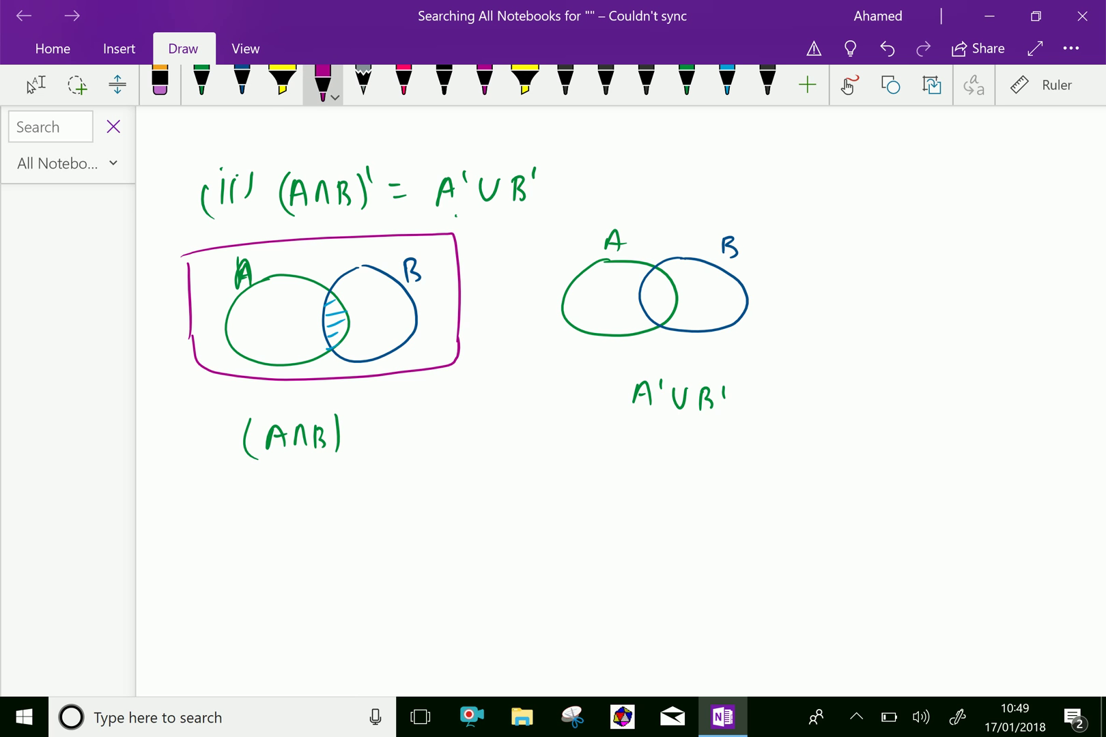
click(534, 259)
mouse_move(526, 328)
mouse_down()
mouse_move(533, 251)
mouse_move(771, 209)
mouse_move(771, 346)
mouse_up()
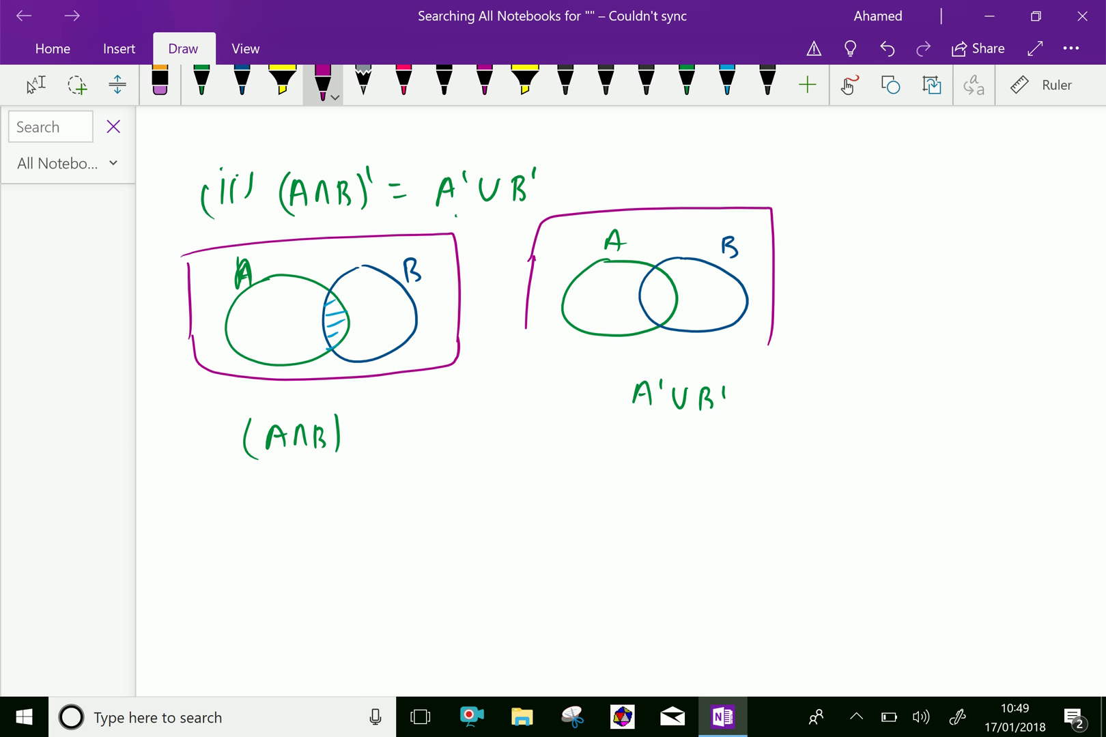
mouse_move(530, 326)
mouse_down()
mouse_move(666, 352)
mouse_move(770, 342)
mouse_up()
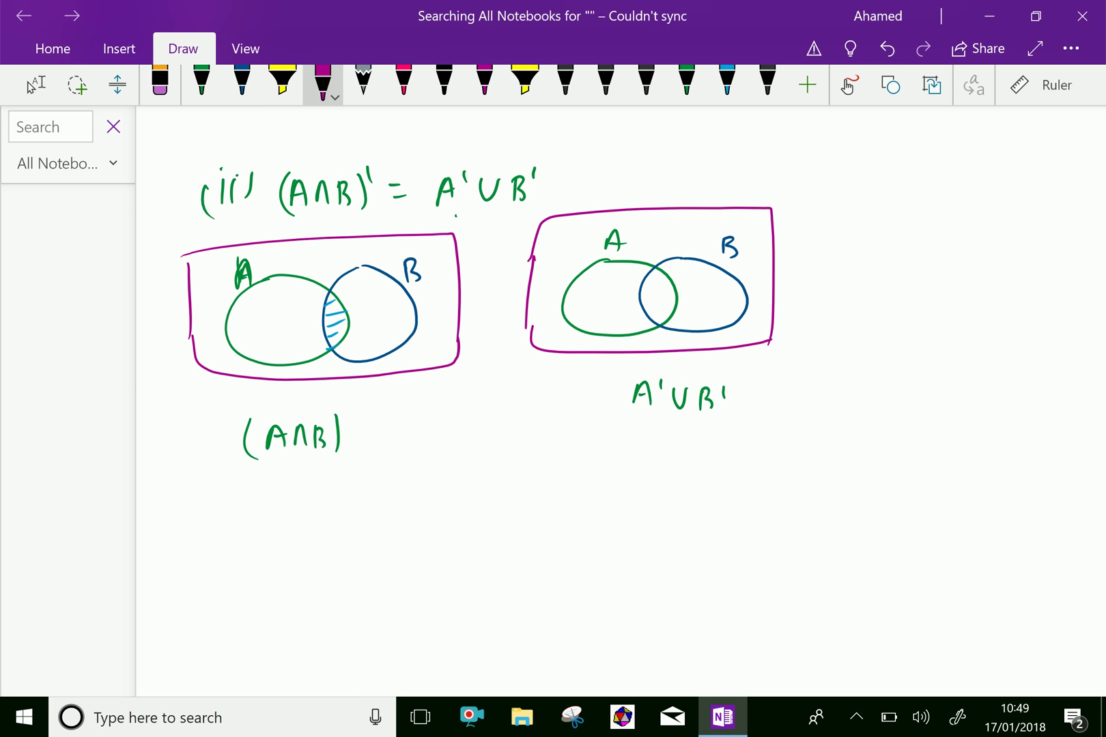
drag(715, 172, 717, 195)
mouse_move(409, 212)
mouse_down()
mouse_move(400, 222)
mouse_move(420, 228)
mouse_up()
scroll(553, 398, up, 3)
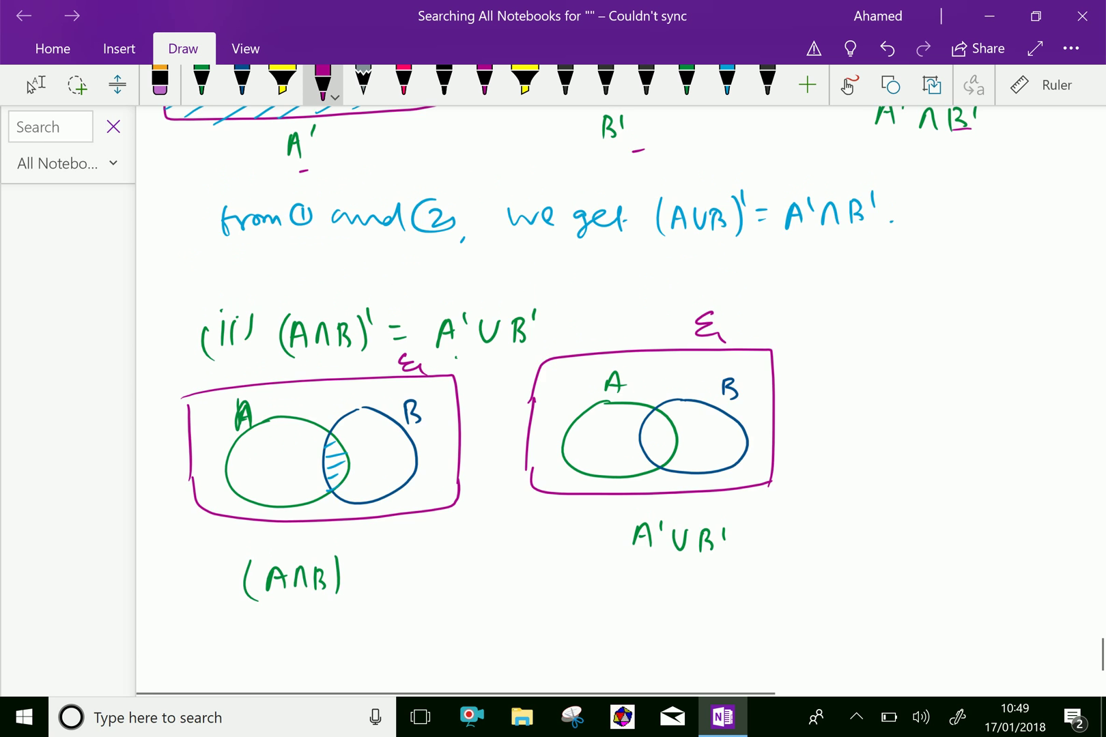
scroll(553, 397, up, 1)
scroll(553, 397, up, 2)
scroll(553, 397, up, 2)
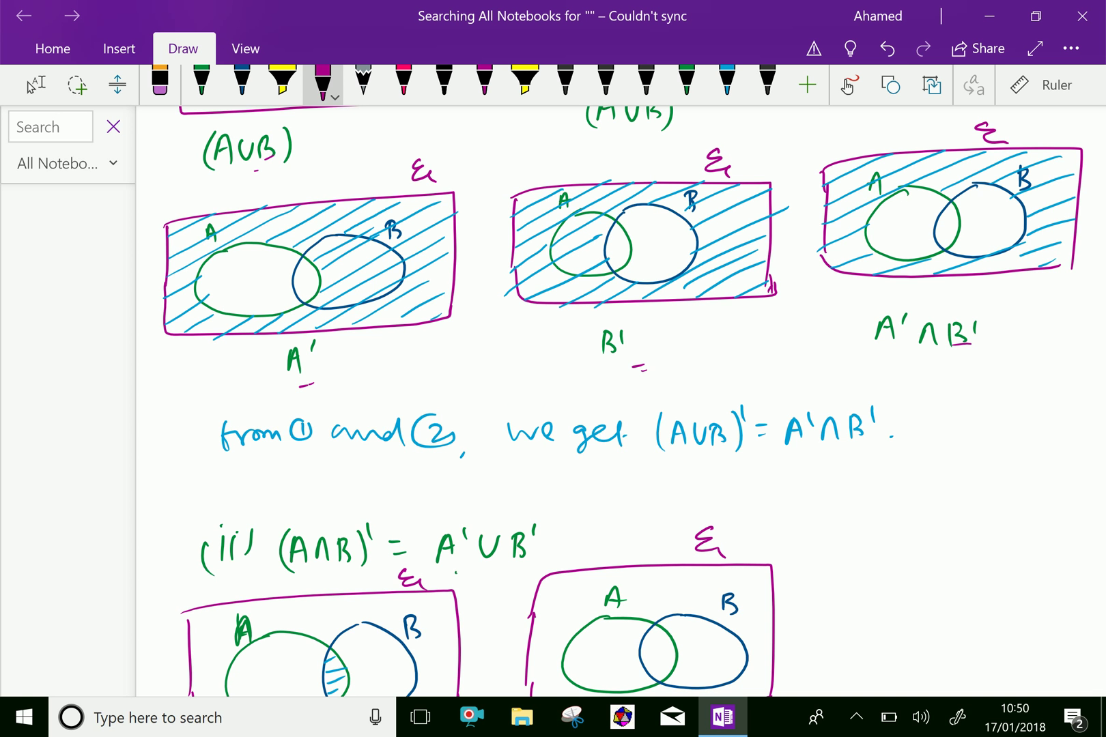
scroll(553, 398, down, 5)
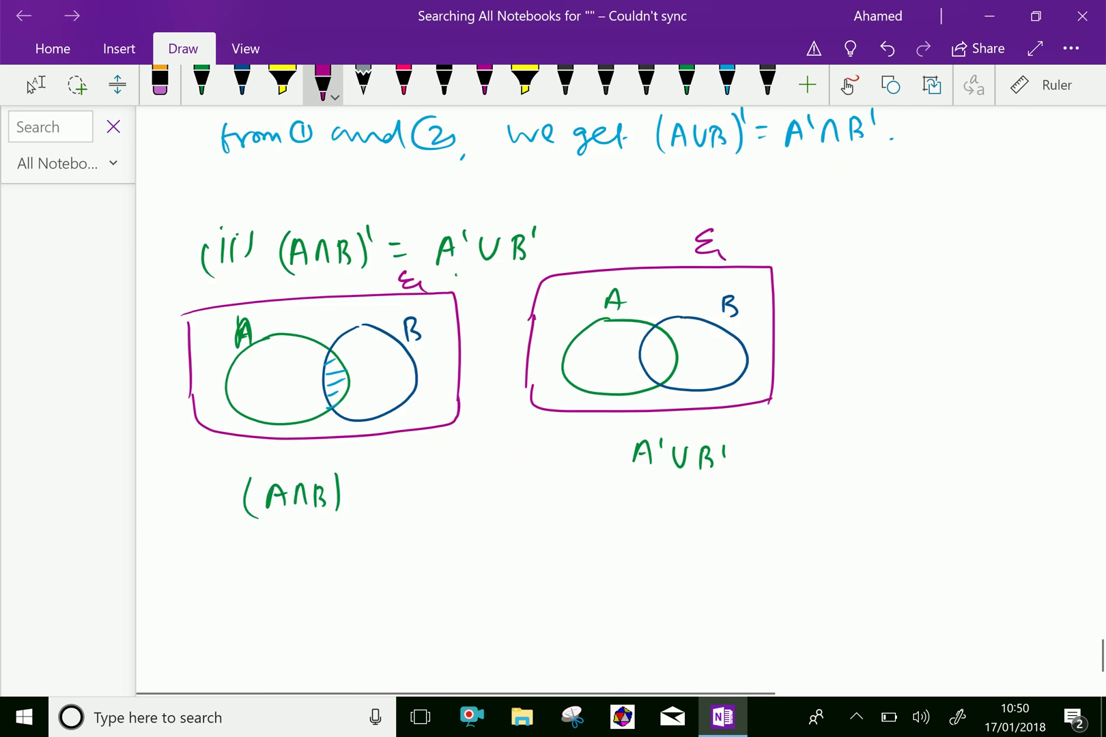
click(35, 85)
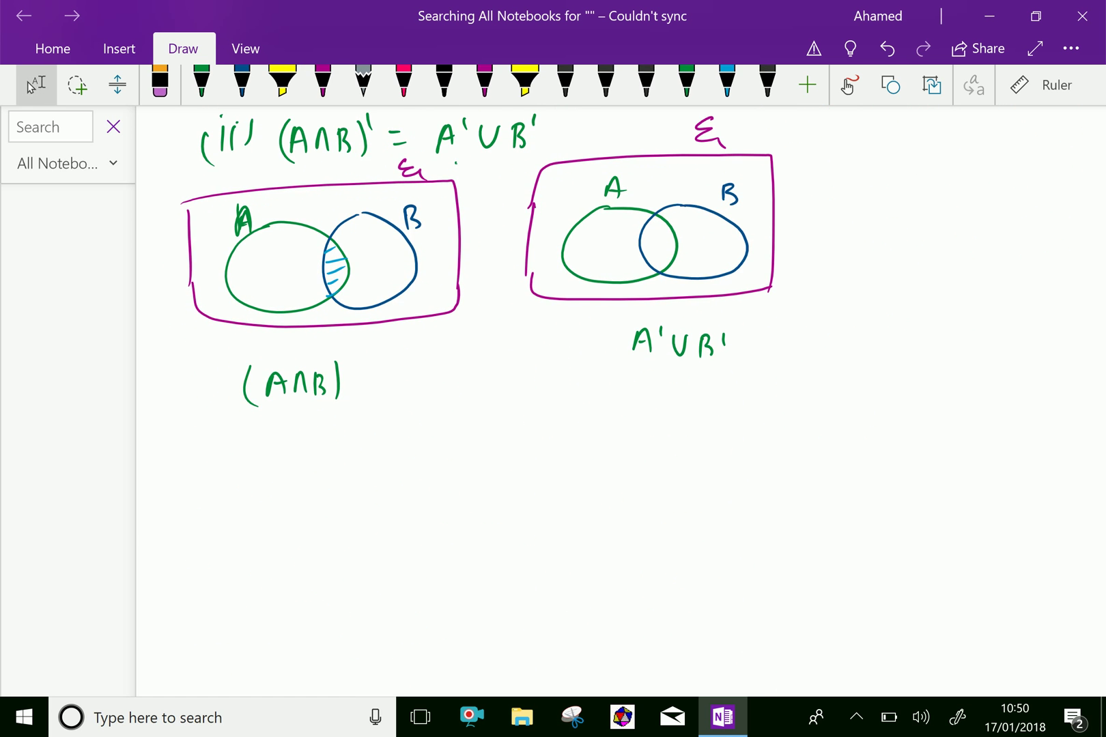
Hatch the overlap of circles A and B in the right-hand A'∪B' diagram in blue.
click(726, 85)
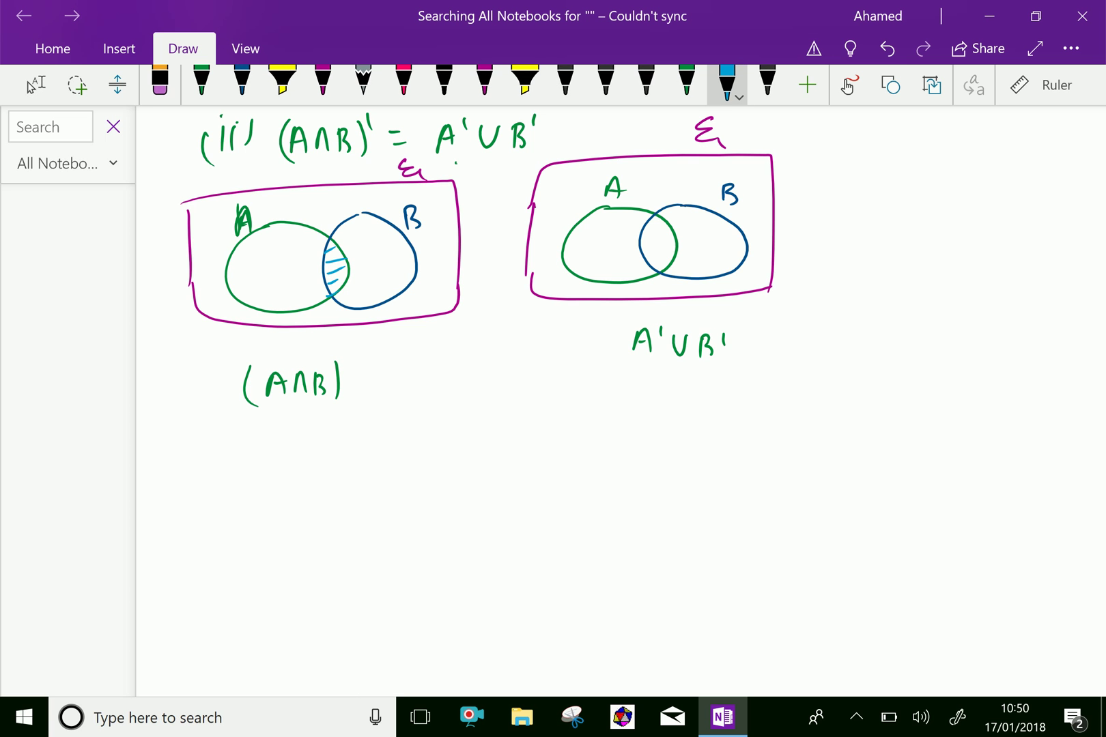
drag(648, 226, 673, 231)
mouse_move(642, 255)
mouse_down()
mouse_move(674, 244)
mouse_move(673, 257)
mouse_up()
click(36, 84)
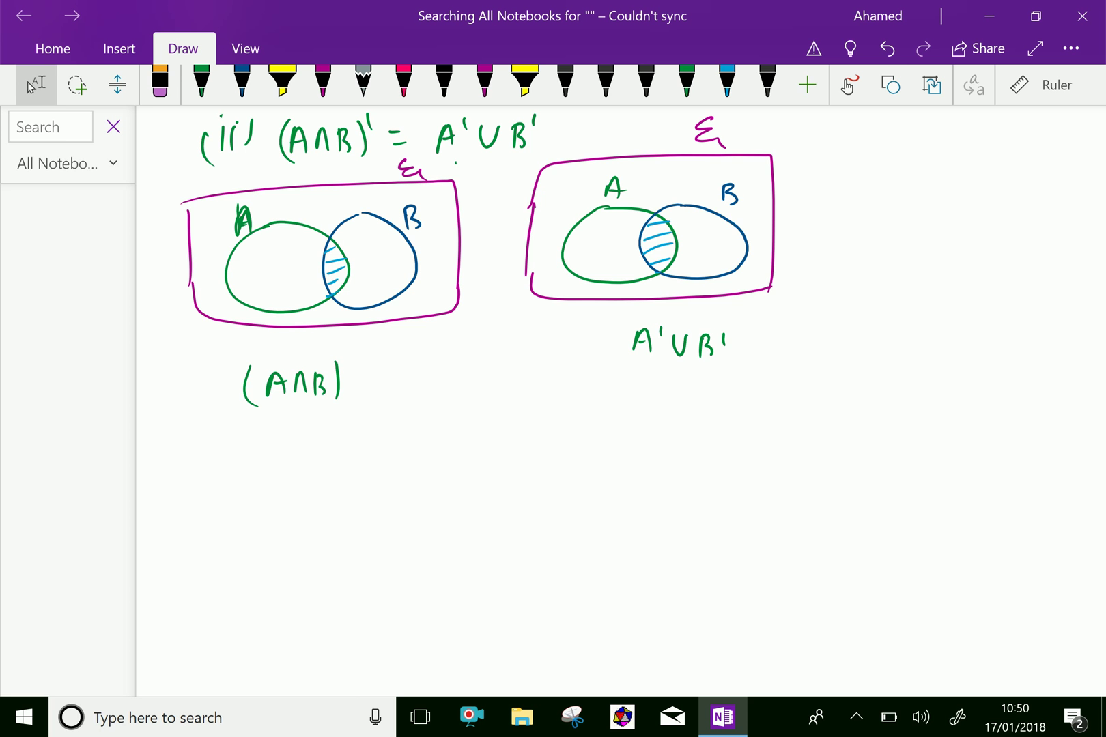
click(726, 84)
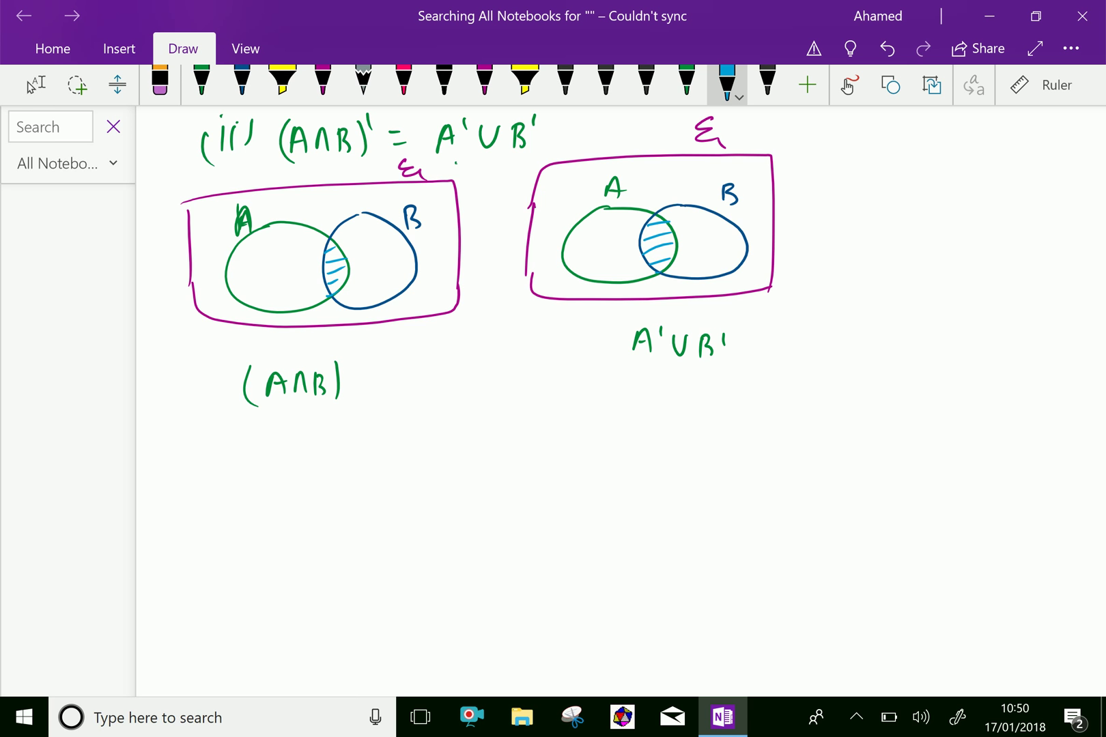
click(202, 85)
Add the prime to (A∩B) and mark the two diagrams as results ③ and ④.
drag(351, 357, 350, 370)
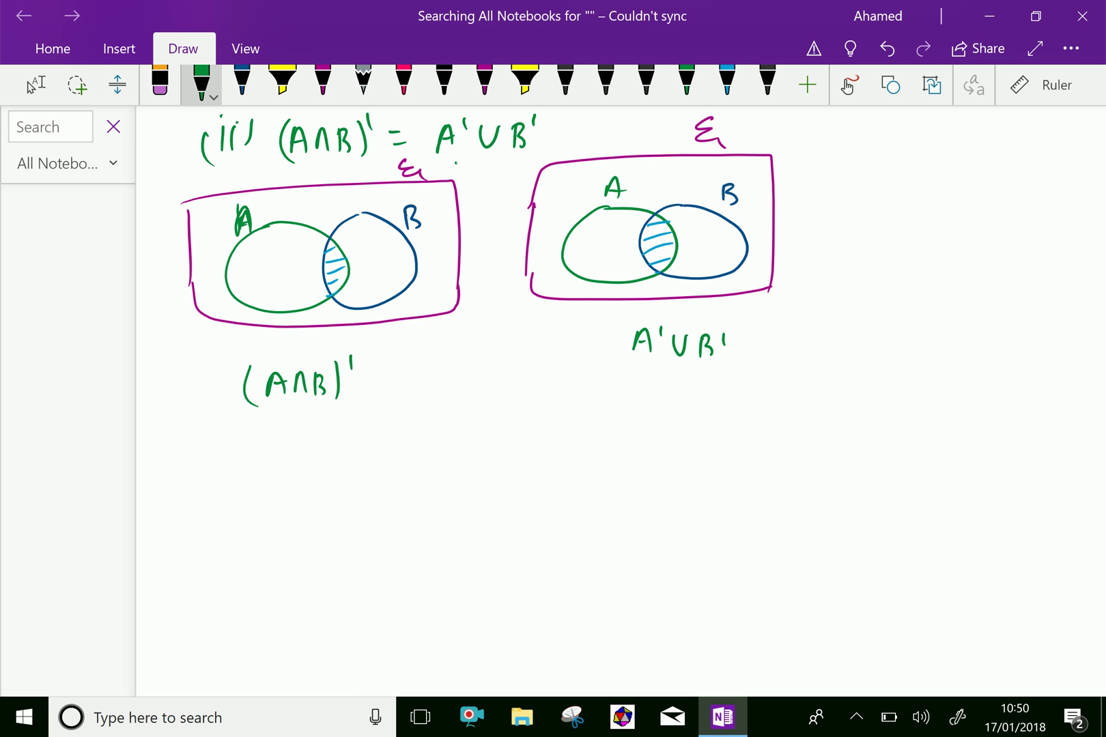
mouse_move(378, 412)
mouse_down()
mouse_move(425, 405)
mouse_move(464, 417)
mouse_move(462, 389)
mouse_up()
drag(690, 396, 736, 391)
mouse_move(752, 392)
mouse_down()
mouse_move(805, 392)
mouse_move(793, 368)
mouse_up()
drag(834, 392, 835, 392)
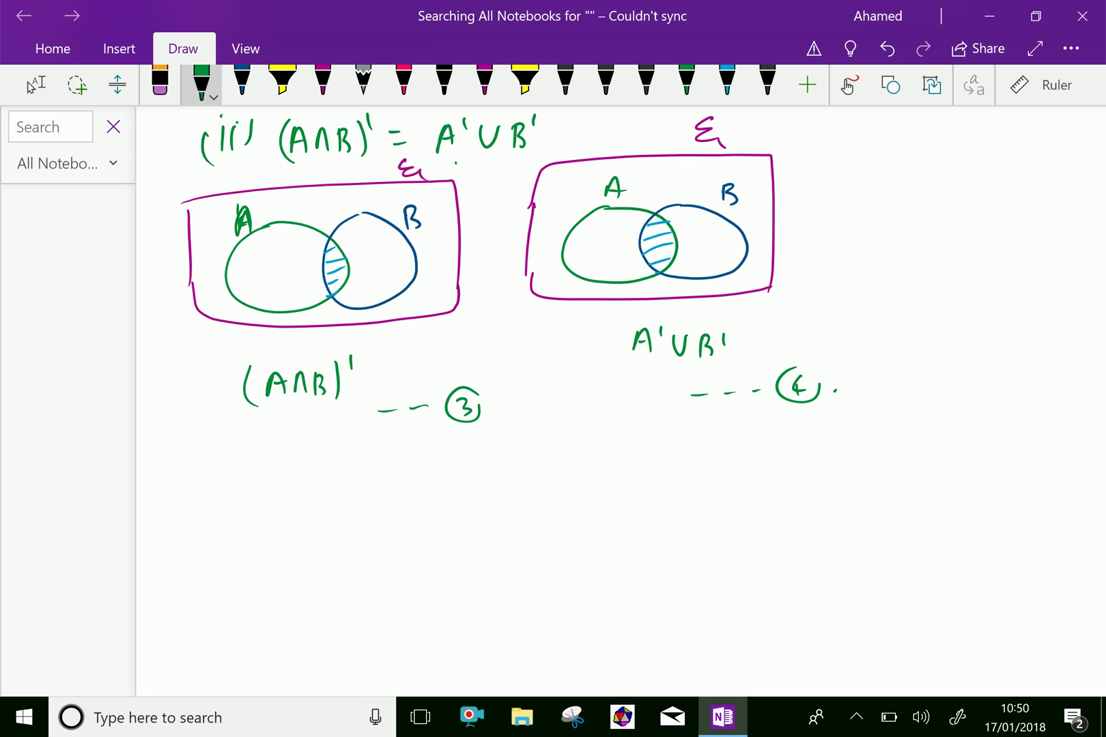
Begin the conclusion 'from ③ and ④, (A∩B)'' below the diagrams.
mouse_move(207, 461)
mouse_down()
mouse_move(199, 498)
mouse_move(228, 480)
mouse_move(273, 486)
mouse_up()
mouse_move(300, 471)
mouse_down()
mouse_move(305, 489)
mouse_move(361, 488)
mouse_move(404, 470)
mouse_move(400, 488)
mouse_move(446, 480)
mouse_up()
drag(441, 467, 449, 494)
drag(432, 460, 418, 492)
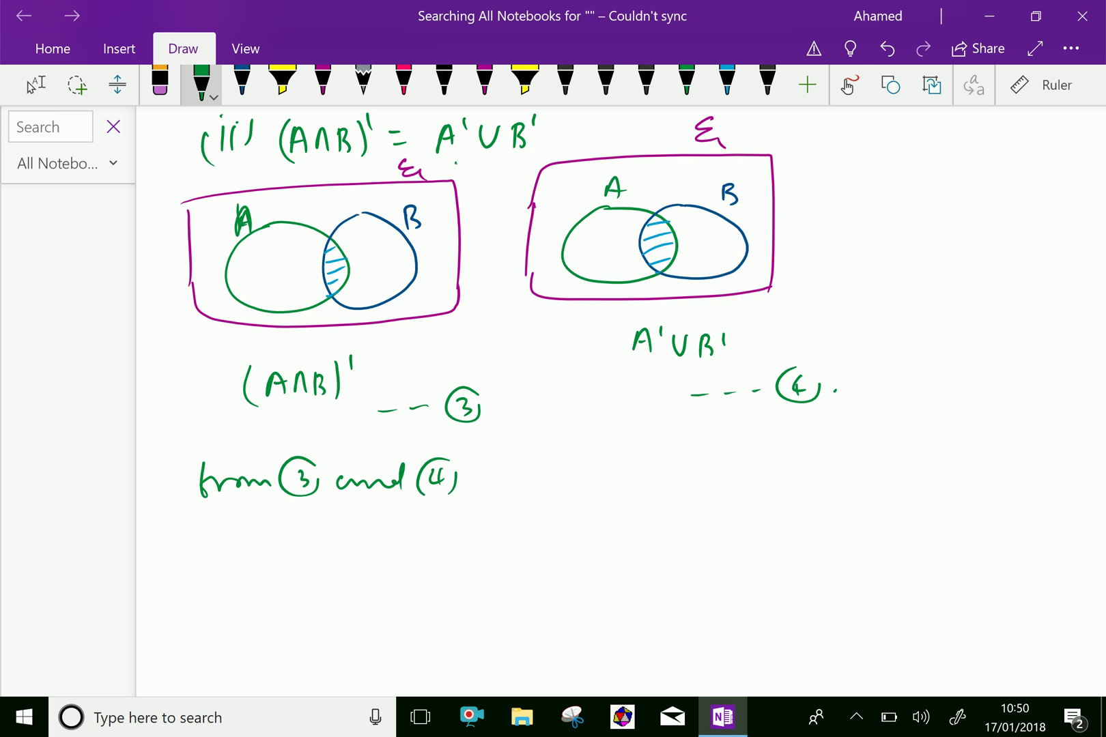
mouse_move(492, 491)
mouse_down()
mouse_move(489, 506)
mouse_move(557, 485)
mouse_move(553, 473)
mouse_up()
mouse_move(568, 466)
mouse_down()
mouse_move(569, 486)
mouse_move(588, 487)
mouse_up()
drag(595, 464, 605, 489)
drag(617, 454, 620, 499)
drag(533, 453, 526, 494)
Finish the line with '= A'∪B' hence proved'.
mouse_move(635, 448)
mouse_down()
mouse_move(632, 459)
mouse_move(713, 476)
mouse_move(710, 466)
mouse_up()
mouse_move(725, 447)
mouse_down()
mouse_move(723, 461)
mouse_move(755, 461)
mouse_move(766, 476)
mouse_up()
mouse_move(768, 457)
mouse_down()
mouse_move(769, 480)
mouse_move(785, 457)
mouse_move(836, 458)
mouse_move(870, 476)
mouse_move(935, 473)
mouse_move(956, 492)
mouse_up()
drag(954, 467, 985, 463)
mouse_move(986, 467)
mouse_down()
mouse_move(1020, 458)
mouse_move(1044, 471)
mouse_up()
drag(1040, 467, 1057, 473)
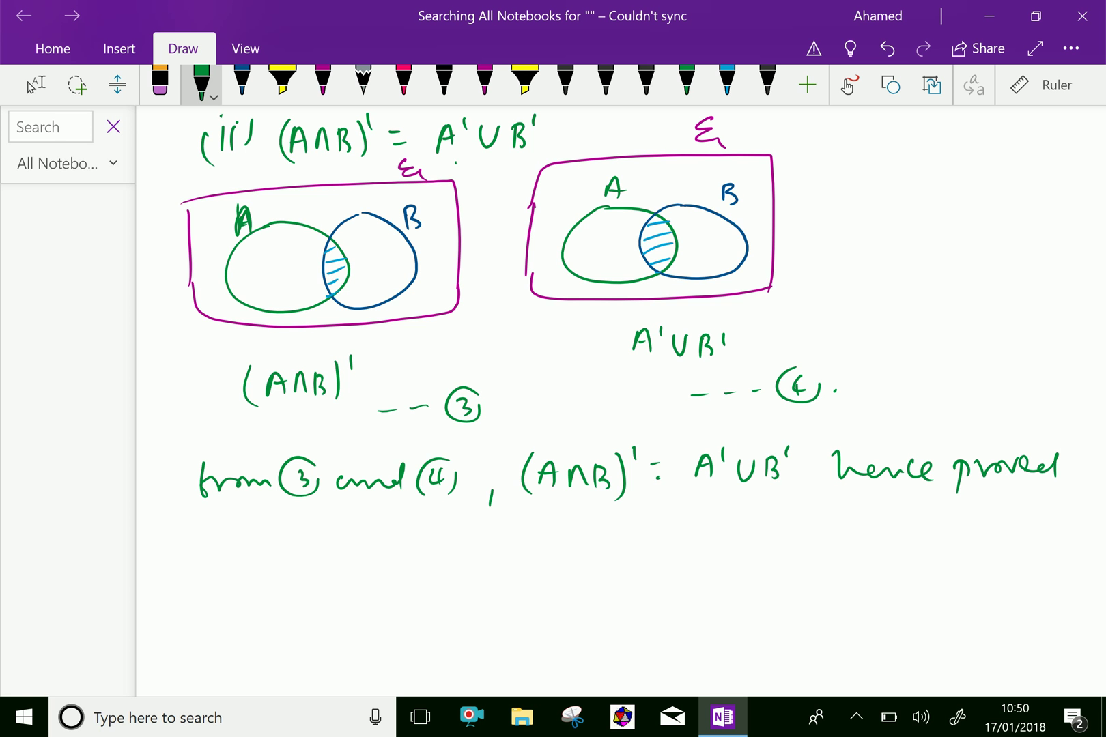